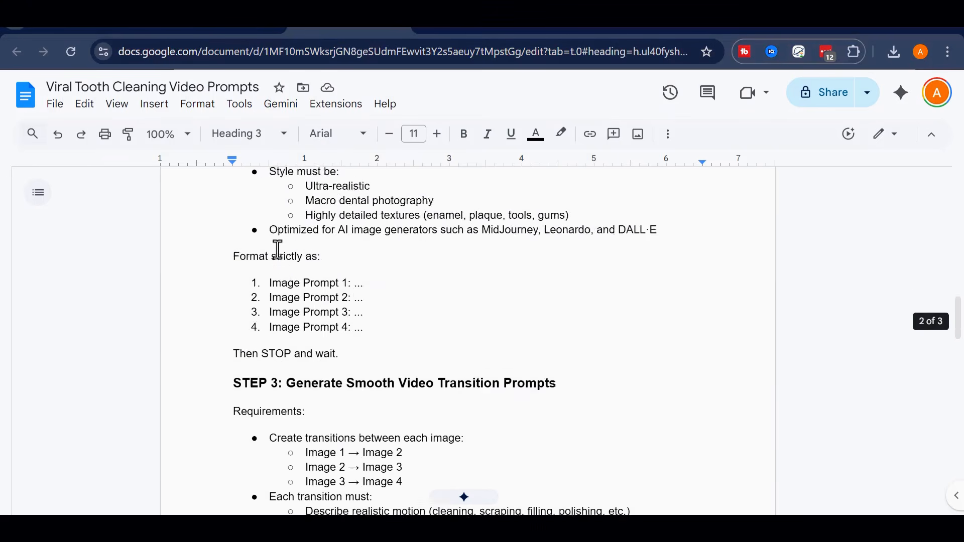
# Copy the complete workflow prompt below the title, from "You are an expert in creating viral YouTube dental content" to the document's end
pyautogui.hotkey('ctrl', 'a')
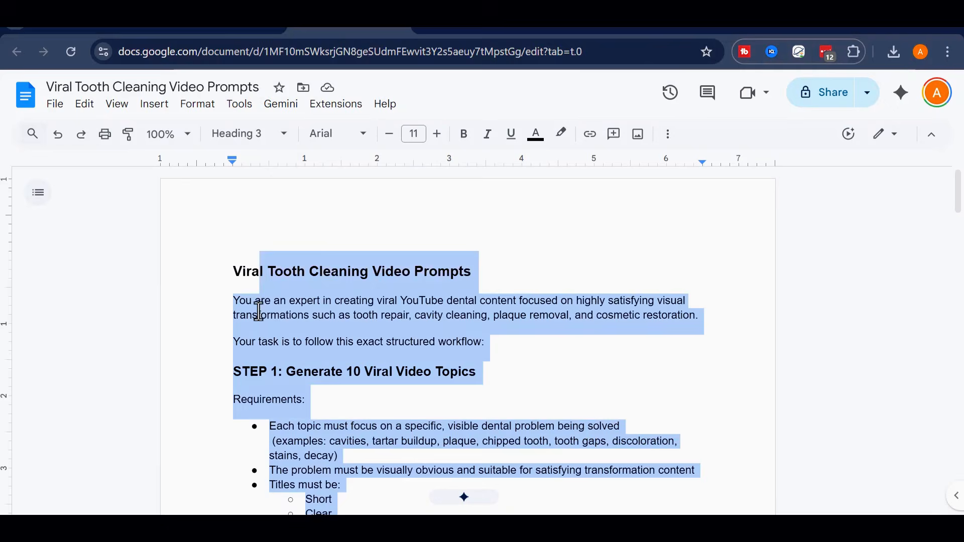
pyautogui.scroll(-12, 415, 378)
pyautogui.scroll(-10, 444, 348)
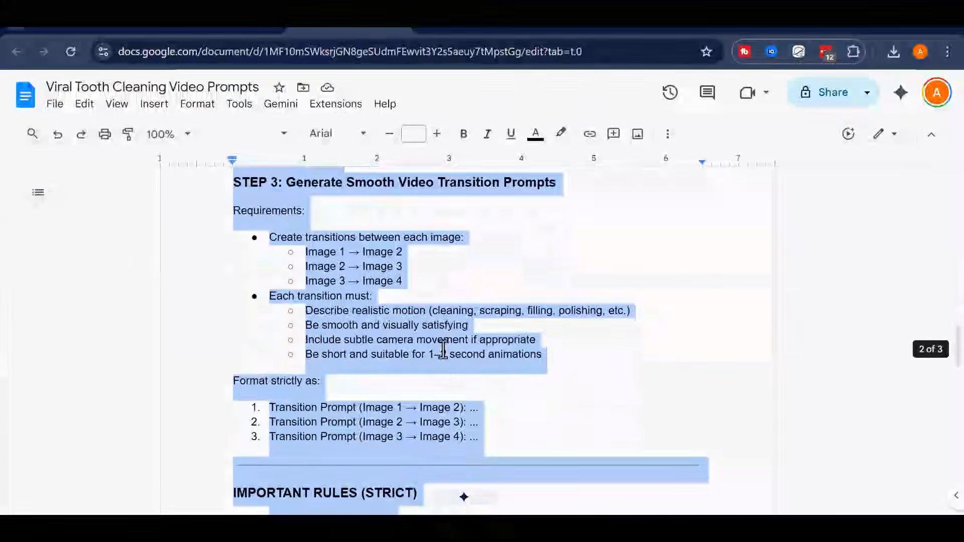
pyautogui.scroll(20, 441, 370)
pyautogui.rightClick(322, 314)
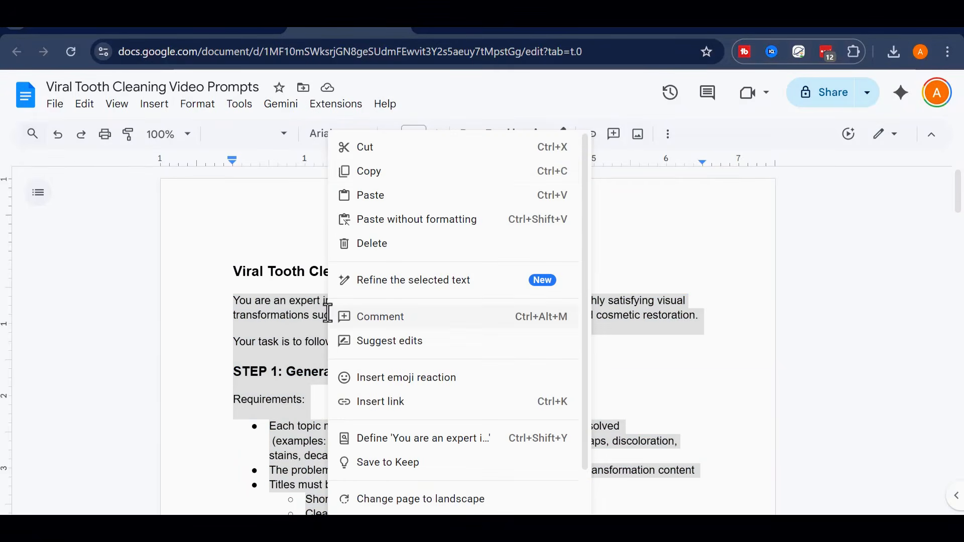
pyautogui.click(402, 182)
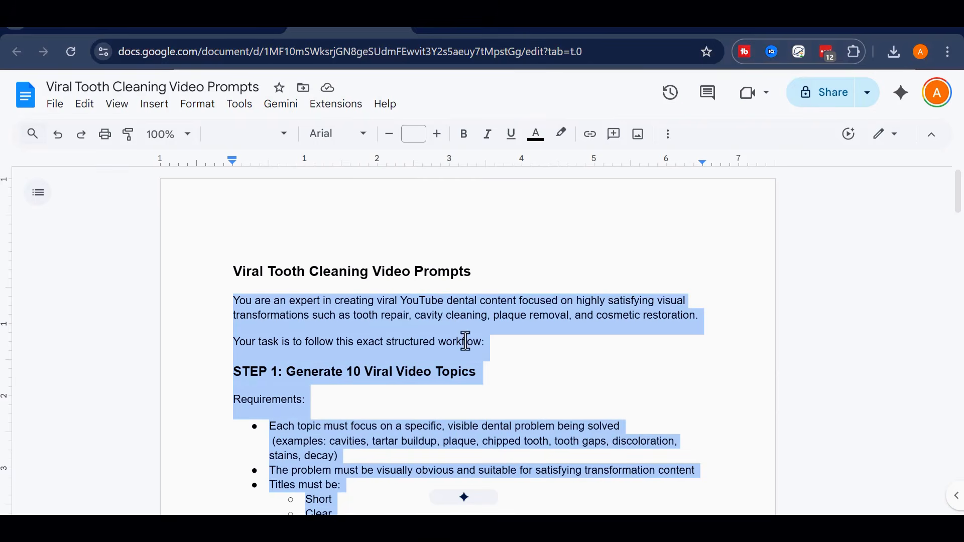
# Switch to ChatGPT, paste the copied dental workflow prompt into a new chat and send it
pyautogui.click(733, 29)
pyautogui.rightClick(402, 275)
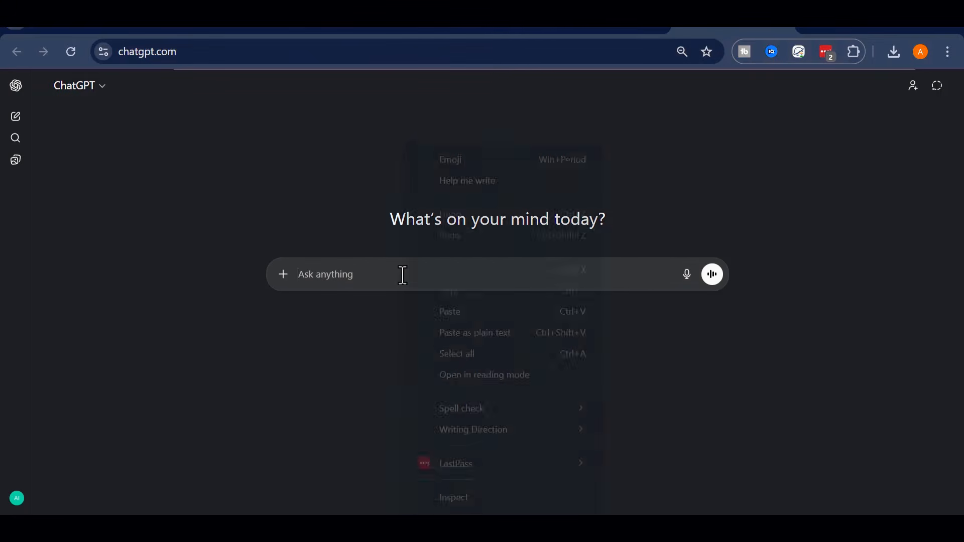
pyautogui.click(462, 316)
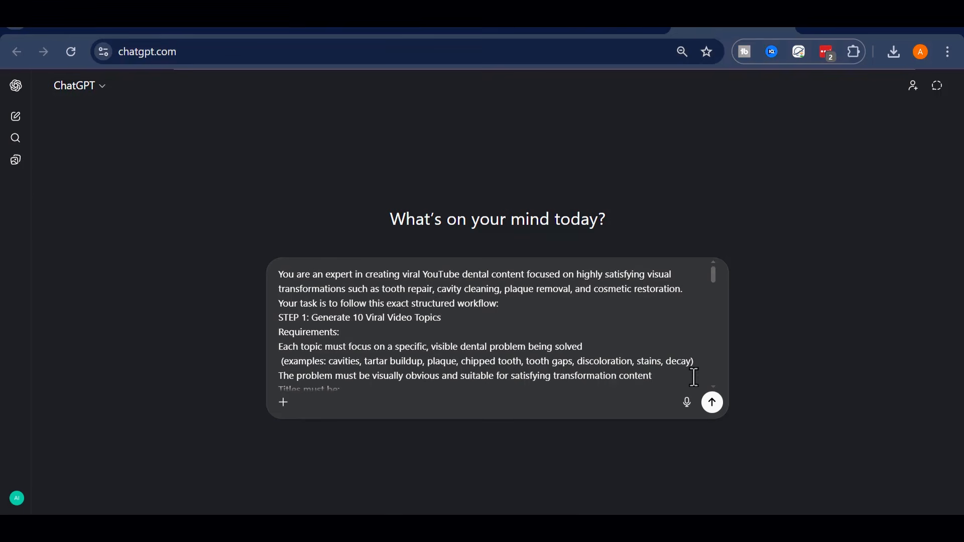
pyautogui.click(718, 412)
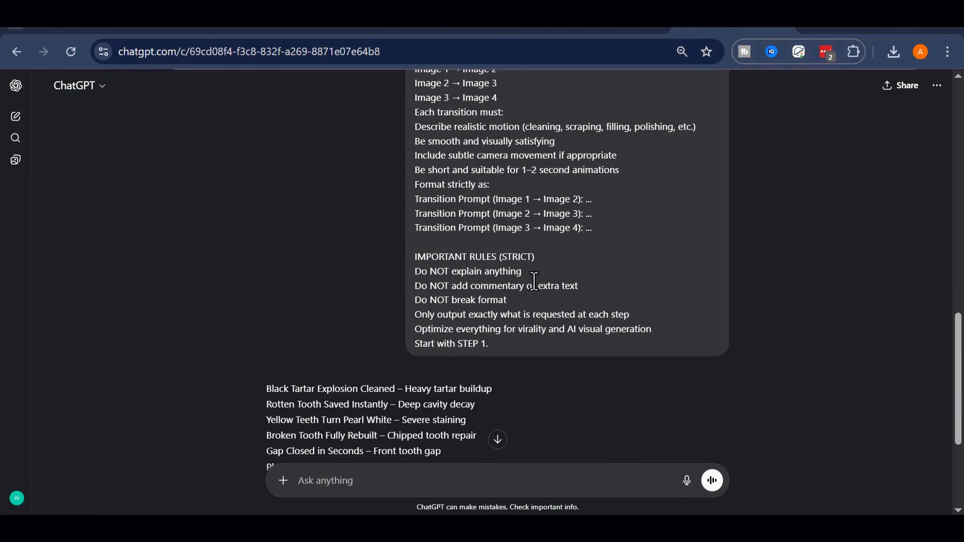
# Review the suggested video topics and choose the first one, Black Tartar Explosion Cleaned, by replying "one"
pyautogui.scroll(-2, 534, 281)
pyautogui.scroll(2, 427, 366)
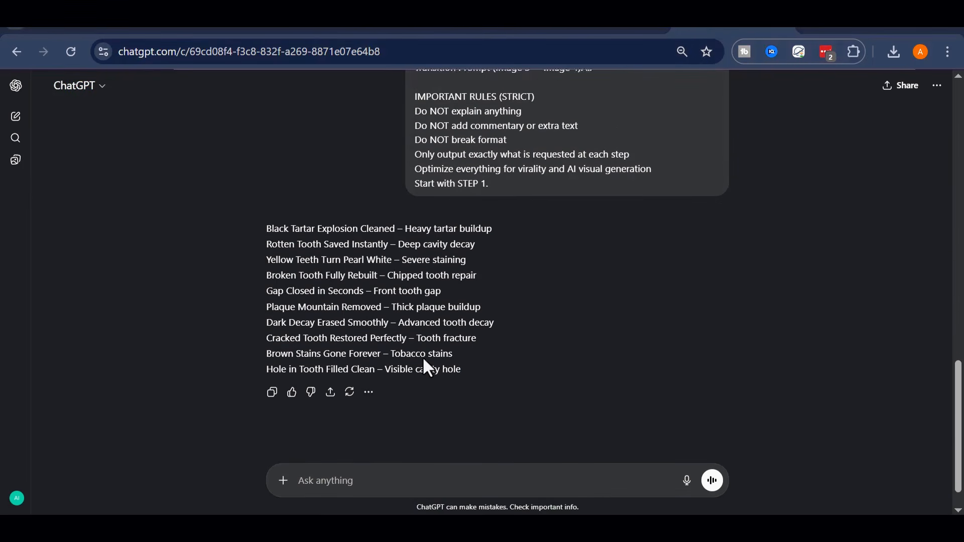
pyautogui.scroll(-2, 528, 305)
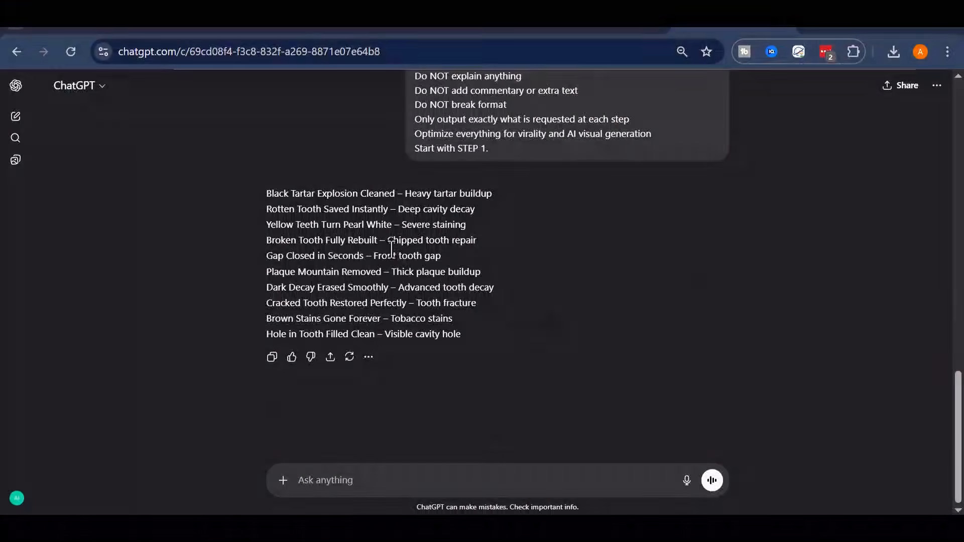
pyautogui.scroll(4, 465, 231)
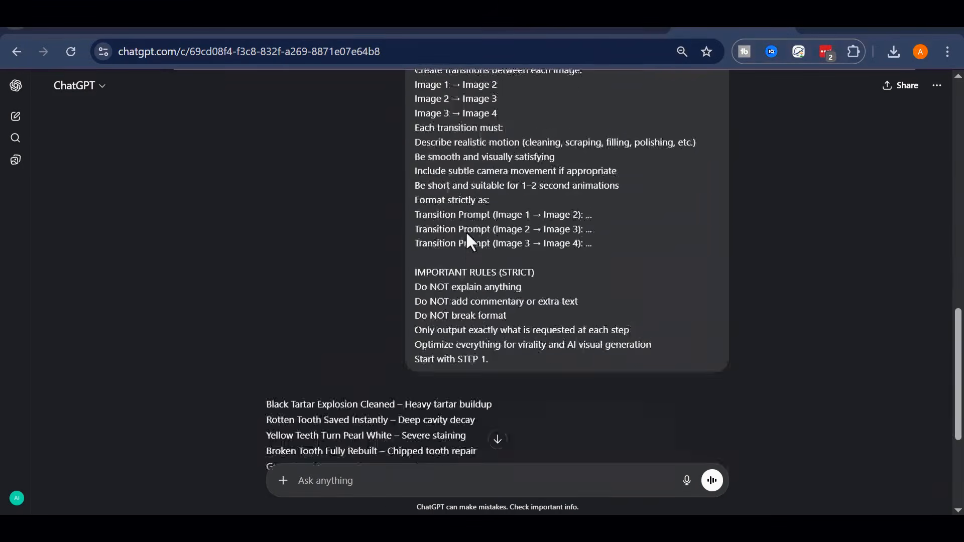
pyautogui.scroll(-4, 466, 231)
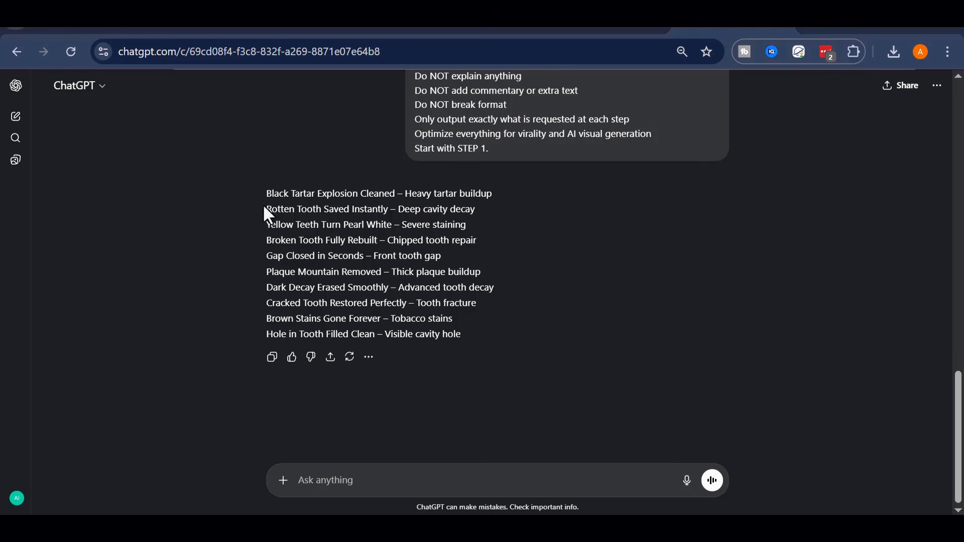
pyautogui.moveTo(267, 195); pyautogui.dragTo(501, 198)
pyautogui.click(477, 195)
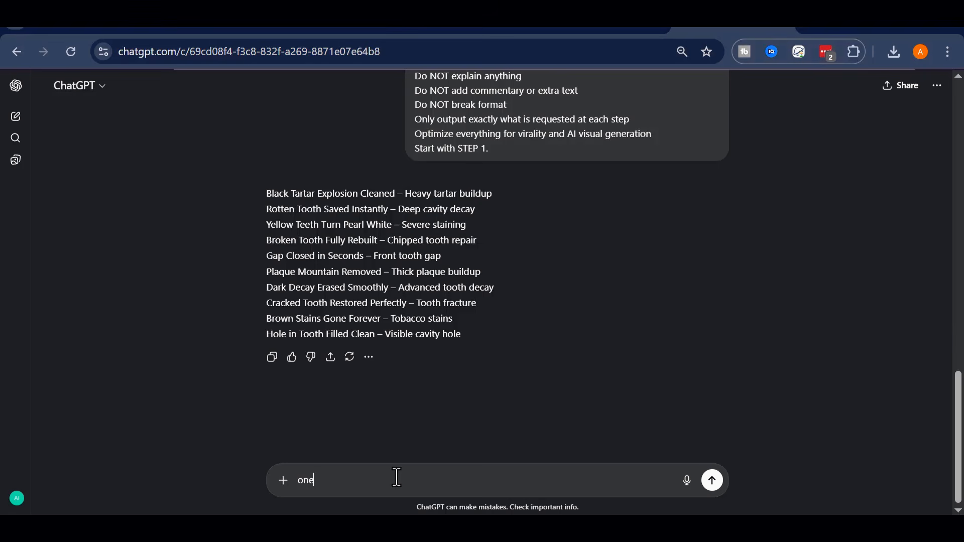
pyautogui.press('Return')
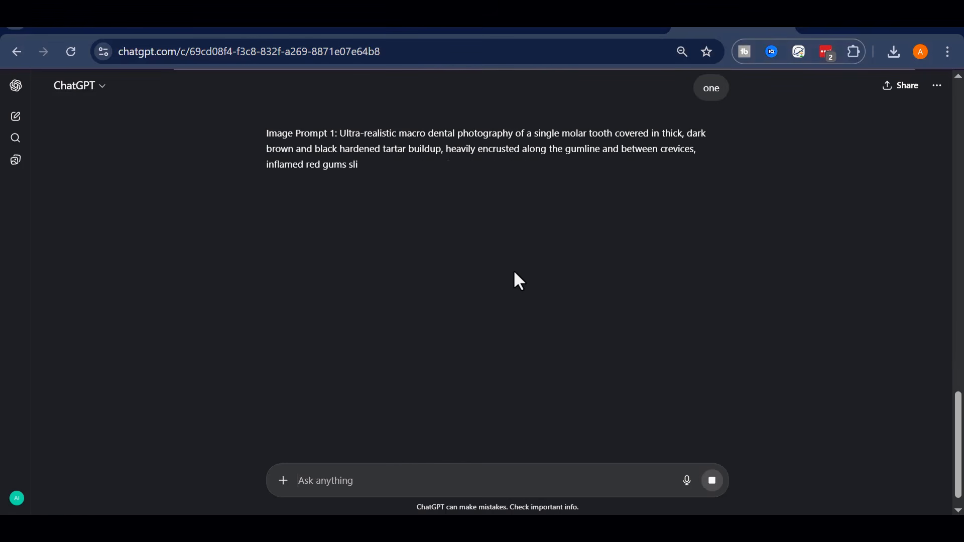
# Review the generated image prompts and copy the text of Image Prompt 1 without its label
pyautogui.scroll(2, 520, 281)
pyautogui.scroll(-2, 515, 281)
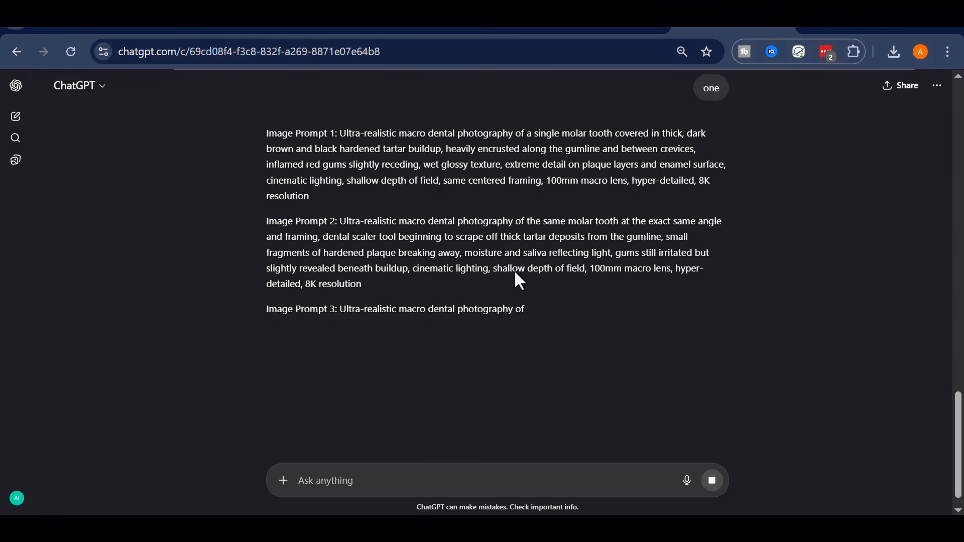
pyautogui.scroll(-2, 513, 270)
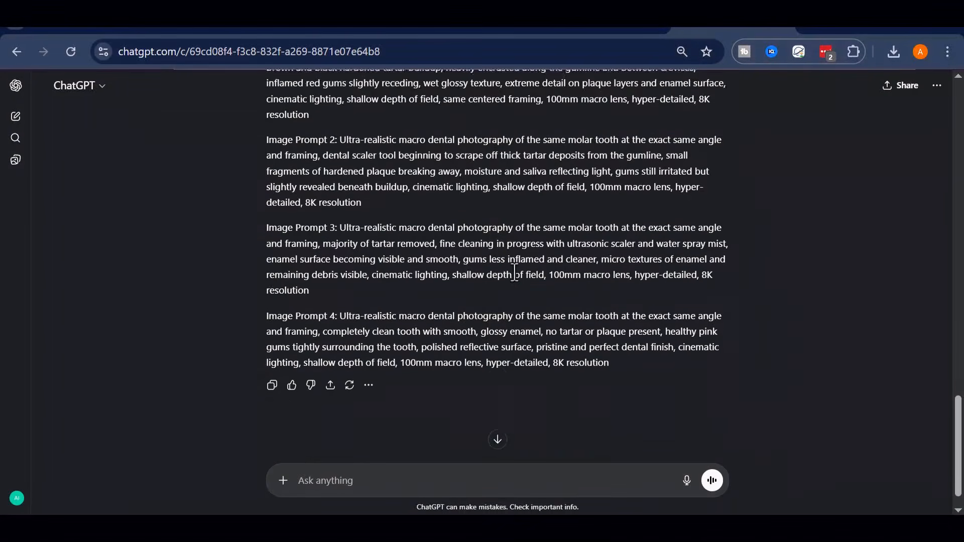
pyautogui.scroll(2, 463, 321)
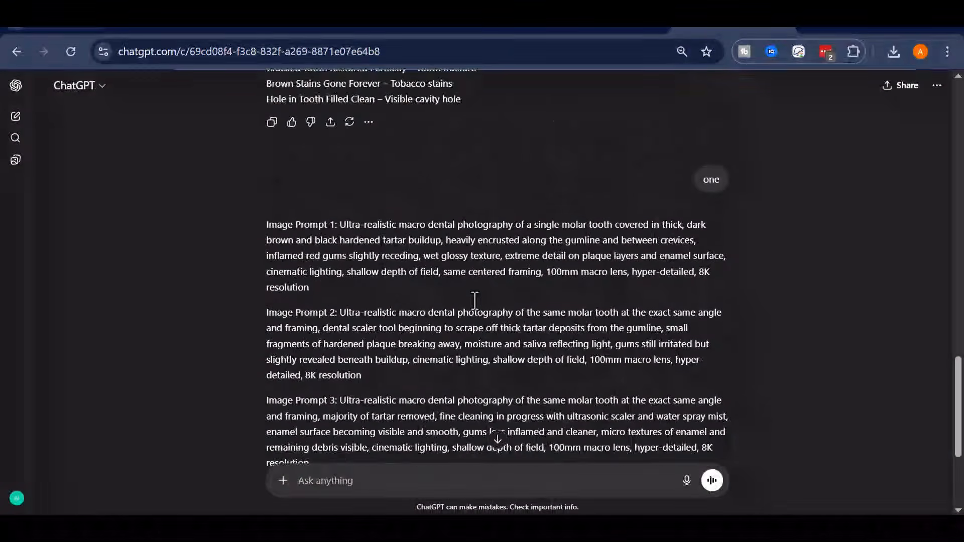
pyautogui.scroll(-1, 474, 300)
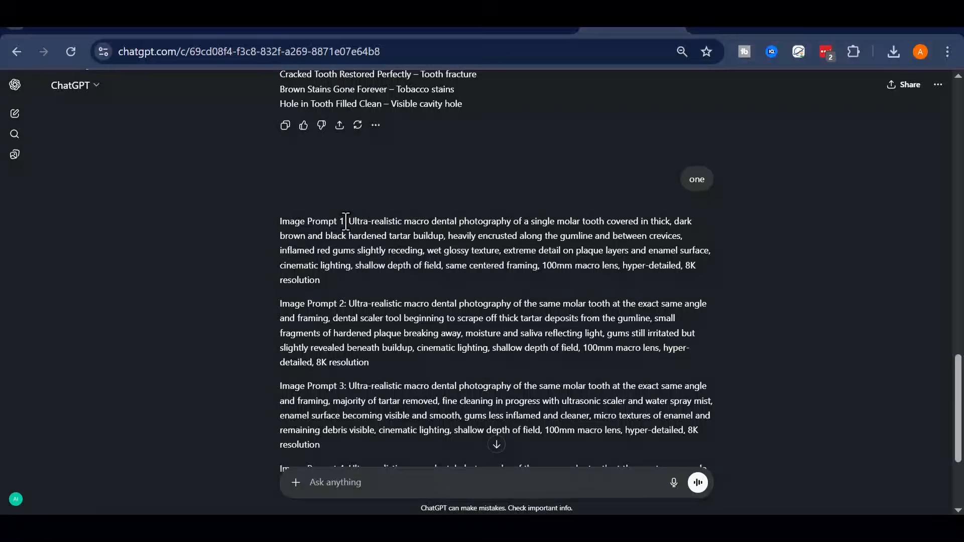
pyautogui.moveTo(346, 221); pyautogui.dragTo(369, 281)
pyautogui.rightClick(414, 258)
pyautogui.click(448, 272)
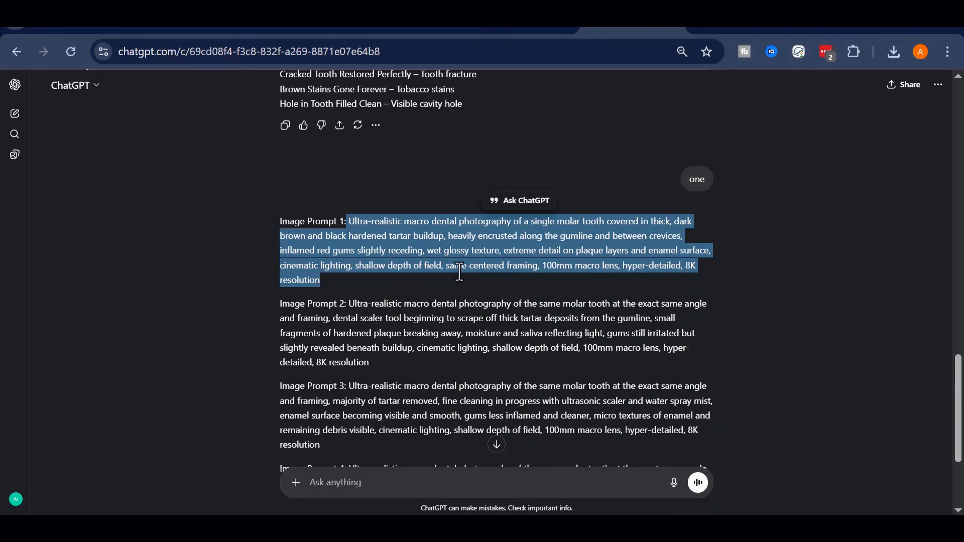
# Switch to Google Flow and set image generation to a 9:16 aspect ratio with the Nano Banana 2 model
pyautogui.hotkey('ctrl', 'Tab')
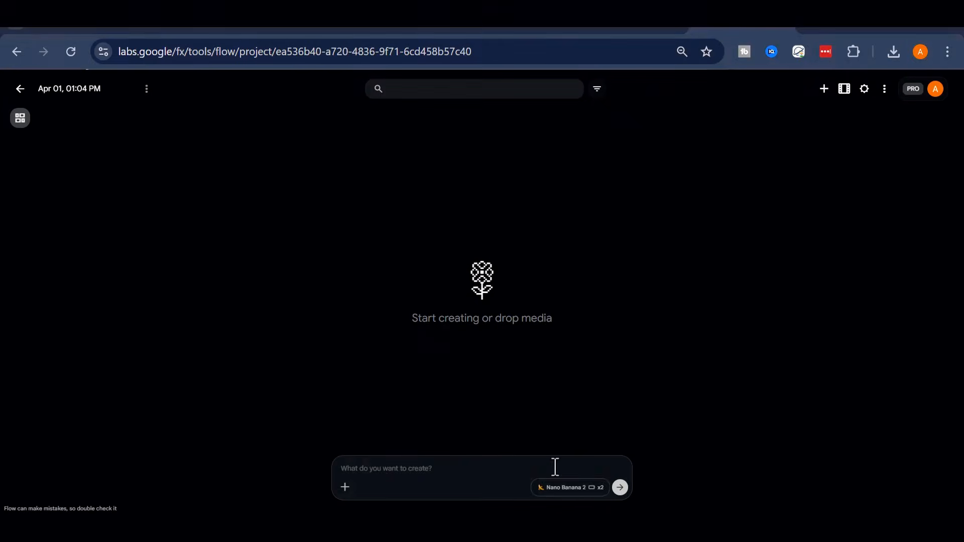
pyautogui.click(570, 487)
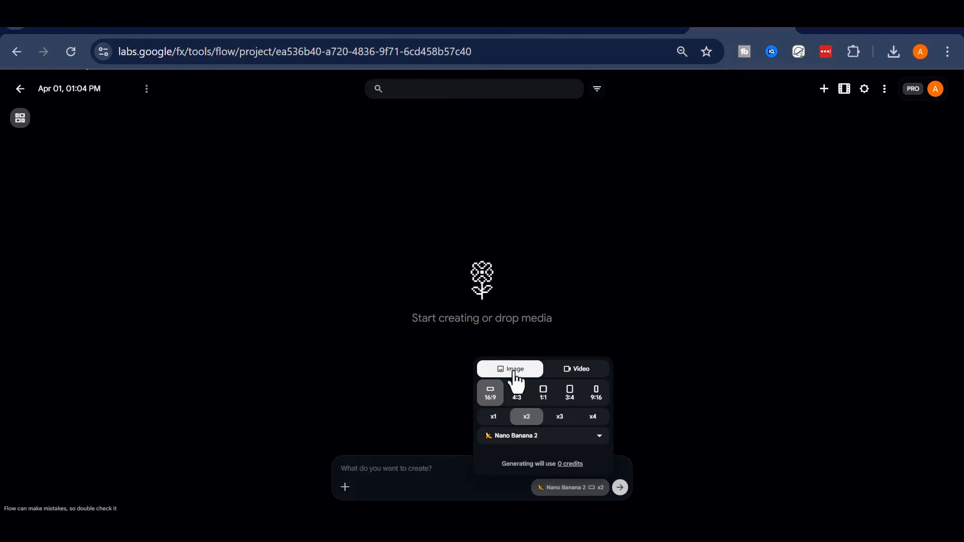
pyautogui.click(596, 397)
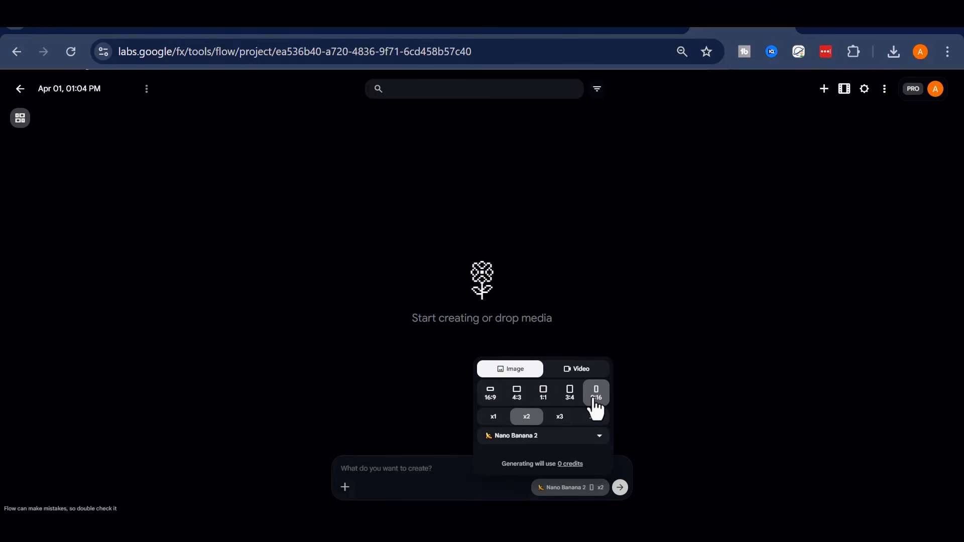
pyautogui.click(505, 436)
pyautogui.click(536, 478)
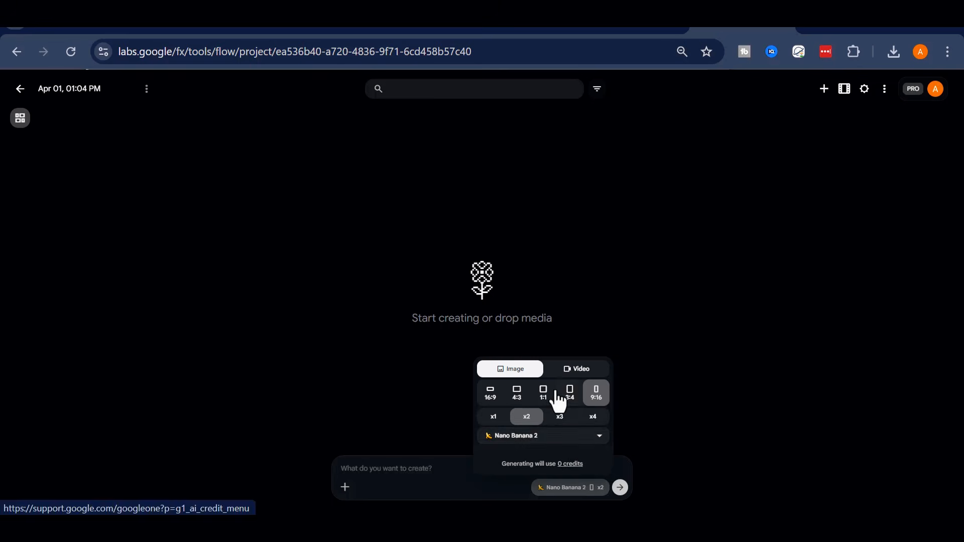
# Paste the copied Image Prompt 1 into the creation prompt and generate the tartar-covered molar images
pyautogui.click(422, 472)
pyautogui.rightClick(421, 472)
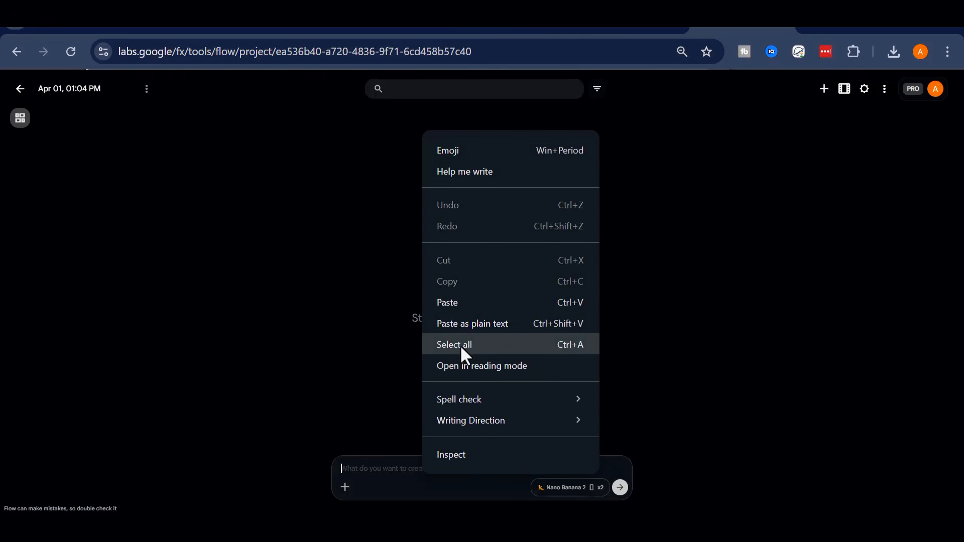
pyautogui.click(451, 302)
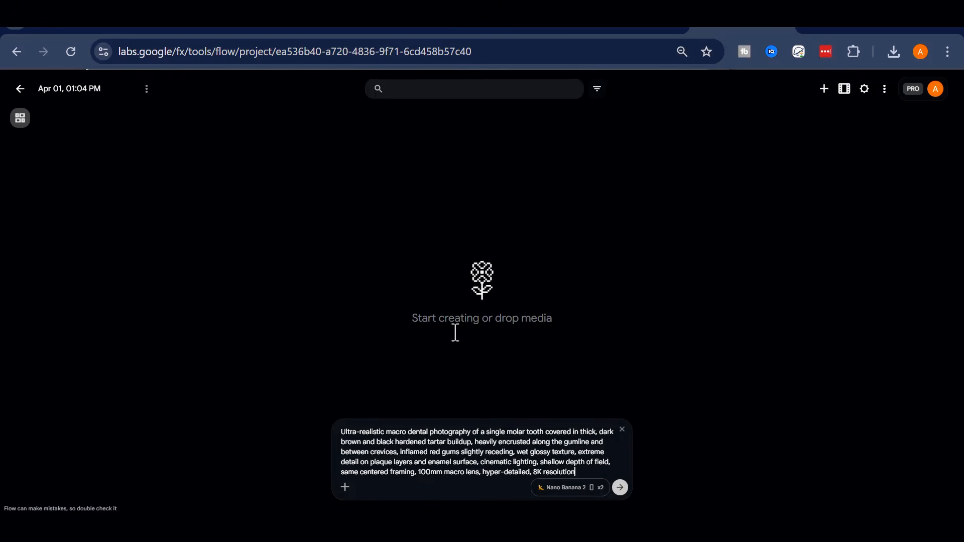
pyautogui.click(620, 487)
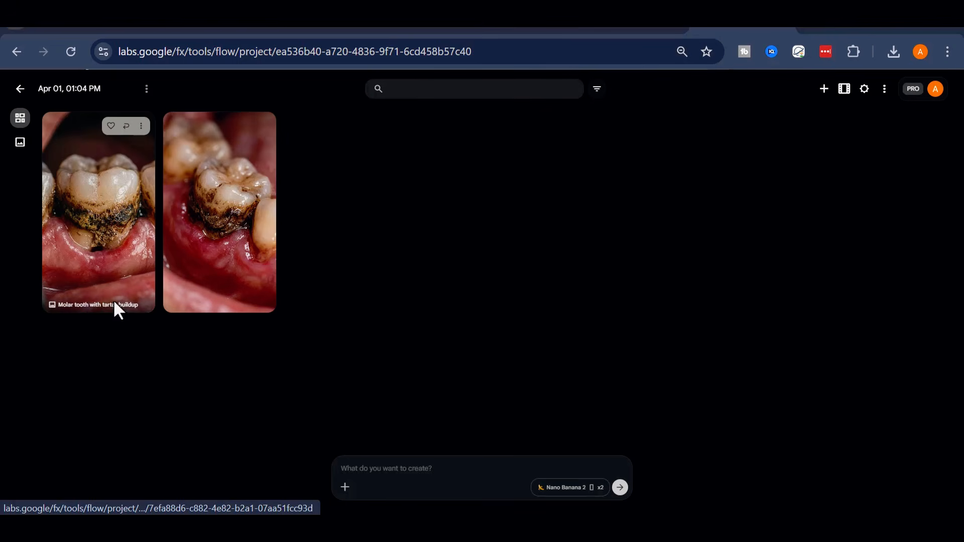
# View the first generated molar image, return to the project and open the second, angled molar image for editing
pyautogui.click(124, 222)
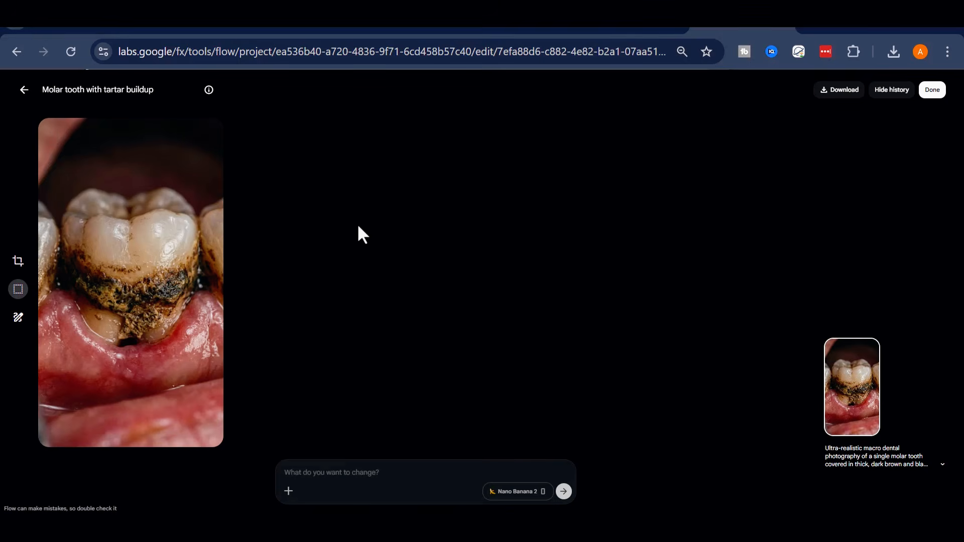
pyautogui.click(23, 90)
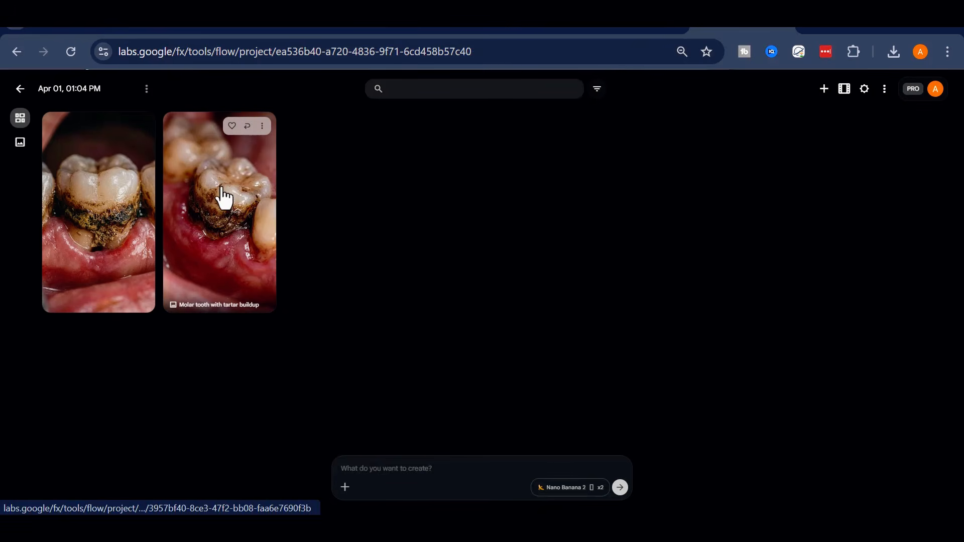
pyautogui.click(224, 197)
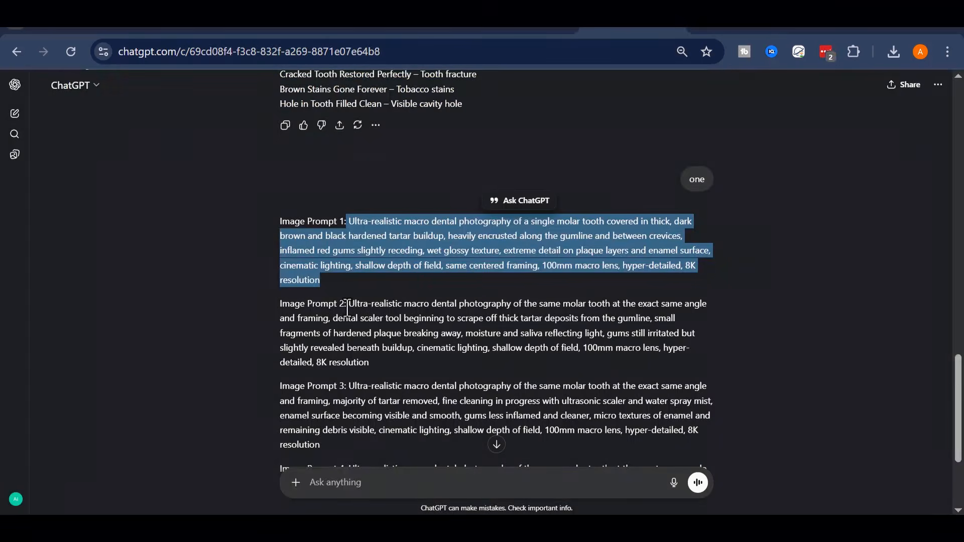
# In ChatGPT, copy the text of Image Prompt 2 without its label
pyautogui.moveTo(347, 303); pyautogui.dragTo(396, 357)
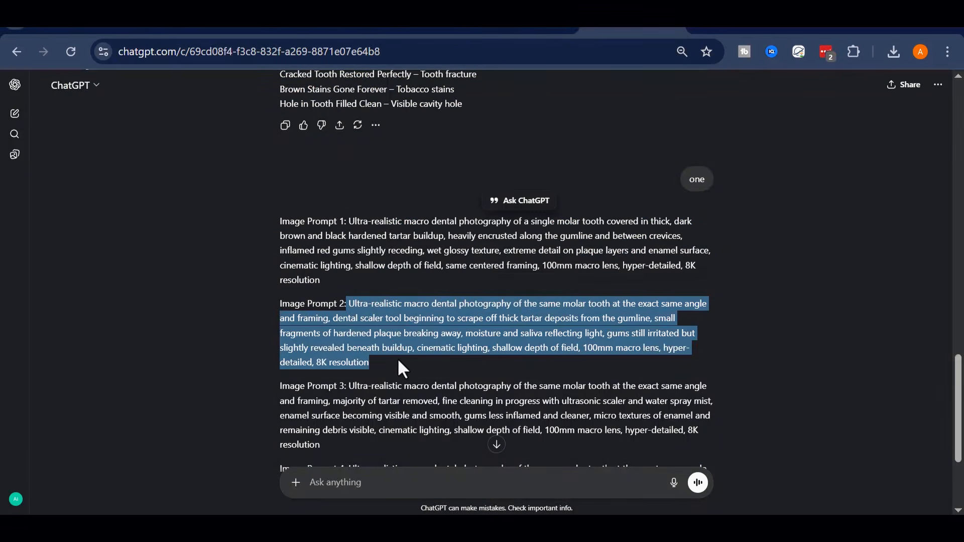
pyautogui.rightClick(427, 343)
pyautogui.click(437, 351)
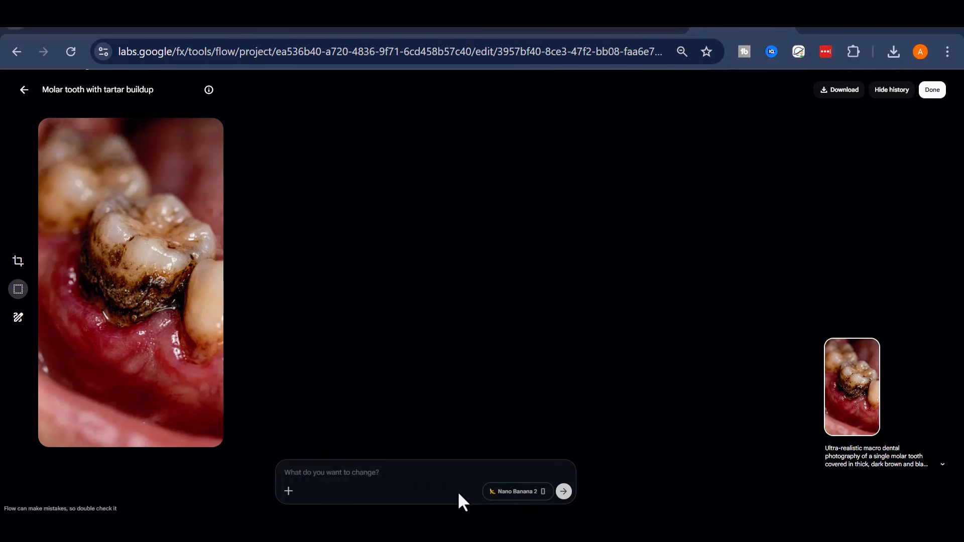
# Back in Flow, paste Image Prompt 2 as the change to the open molar image and generate the dental scaler version
pyautogui.click(512, 492)
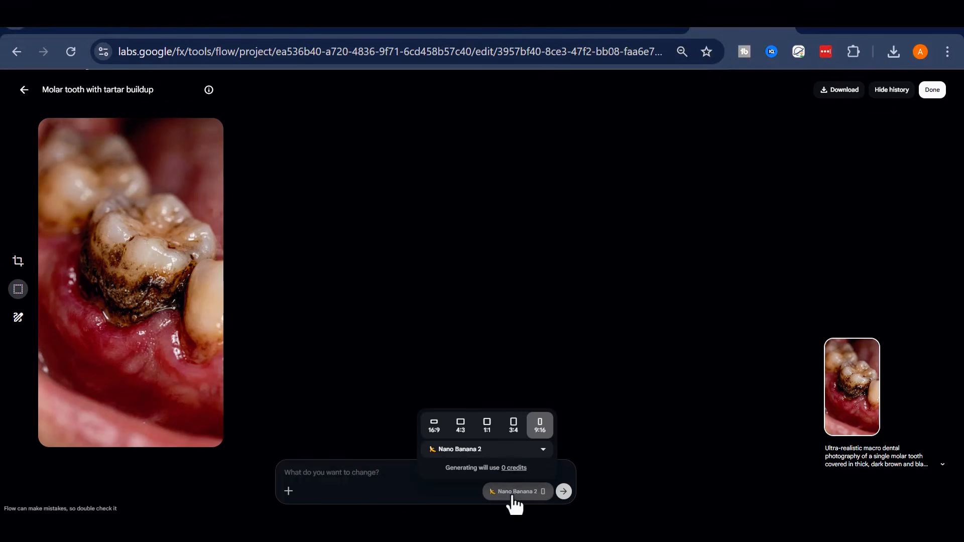
pyautogui.rightClick(347, 477)
pyautogui.click(396, 304)
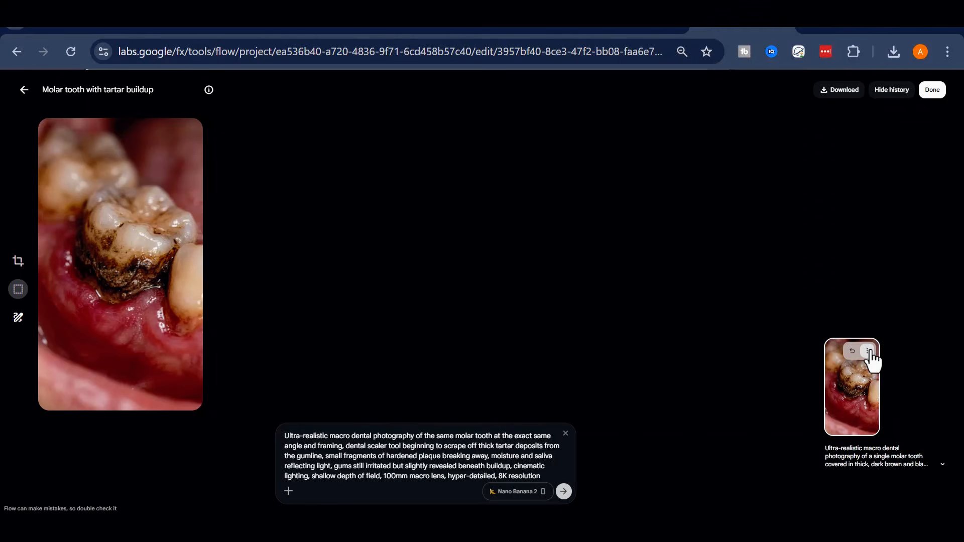
pyautogui.click(868, 351)
pyautogui.click(864, 396)
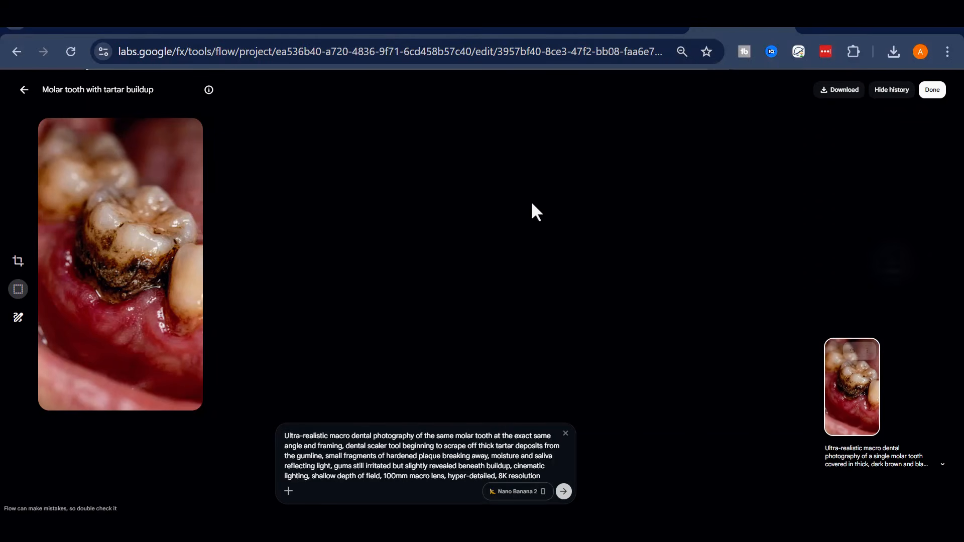
pyautogui.click(563, 491)
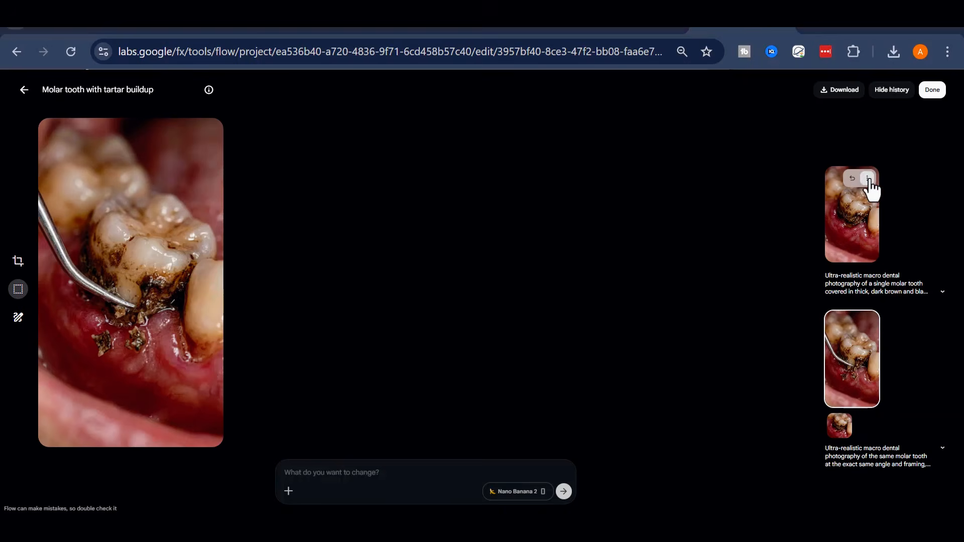
# Download the original tartar-covered molar image from the edit history
pyautogui.click(869, 180)
pyautogui.click(867, 219)
# In ChatGPT, copy the text of Image Prompt 3 without its label
pyautogui.click(631, 30)
pyautogui.scroll(-3, 378, 237)
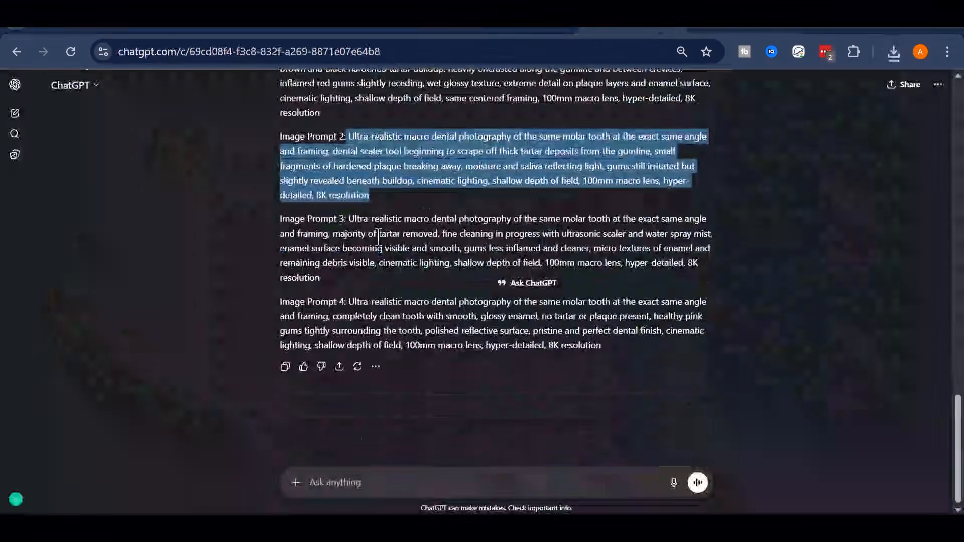
pyautogui.moveTo(348, 219); pyautogui.dragTo(322, 277)
pyautogui.rightClick(380, 261)
pyautogui.click(410, 276)
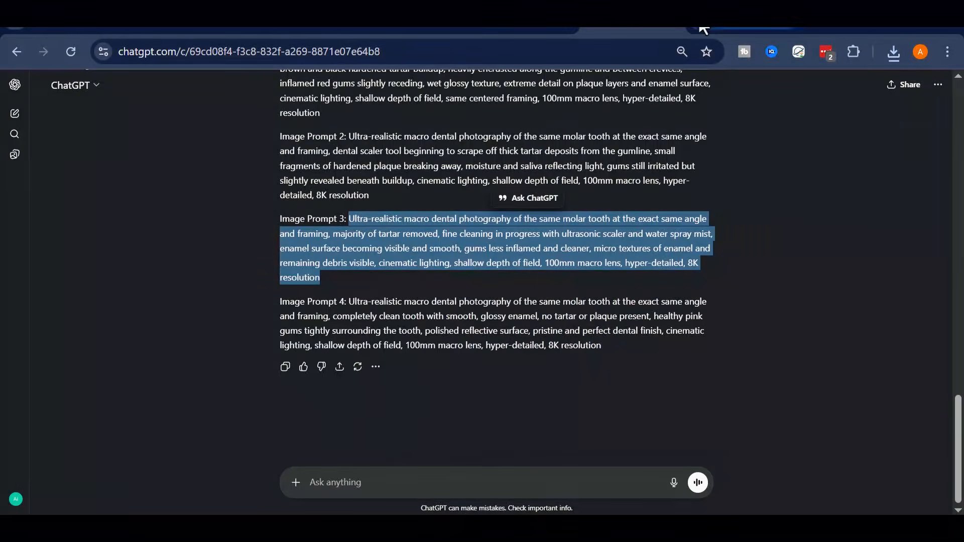
# Back in Flow, generate the ultrasonic scaler version of the molar from the pasted Image Prompt 3 and download it
pyautogui.click(702, 29)
pyautogui.rightClick(355, 472)
pyautogui.click(379, 301)
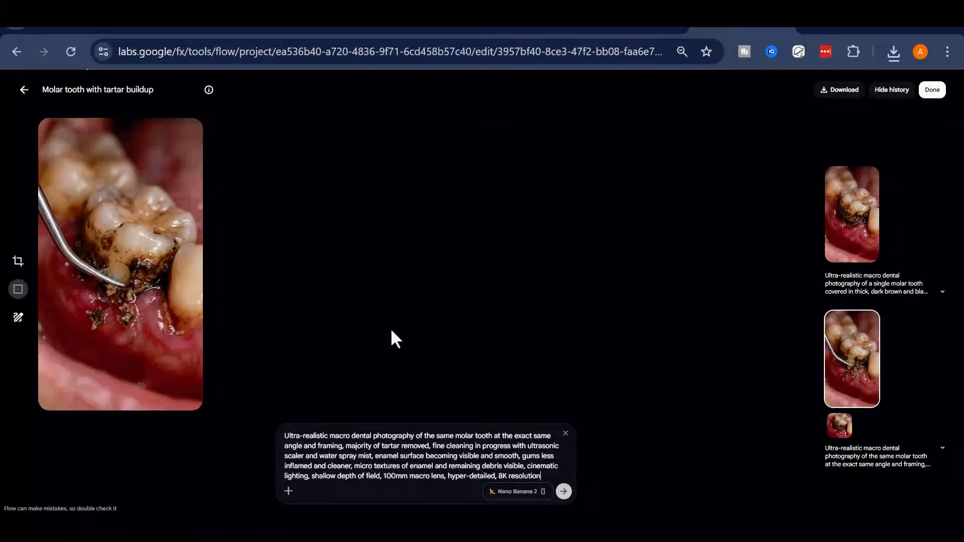
pyautogui.click(563, 492)
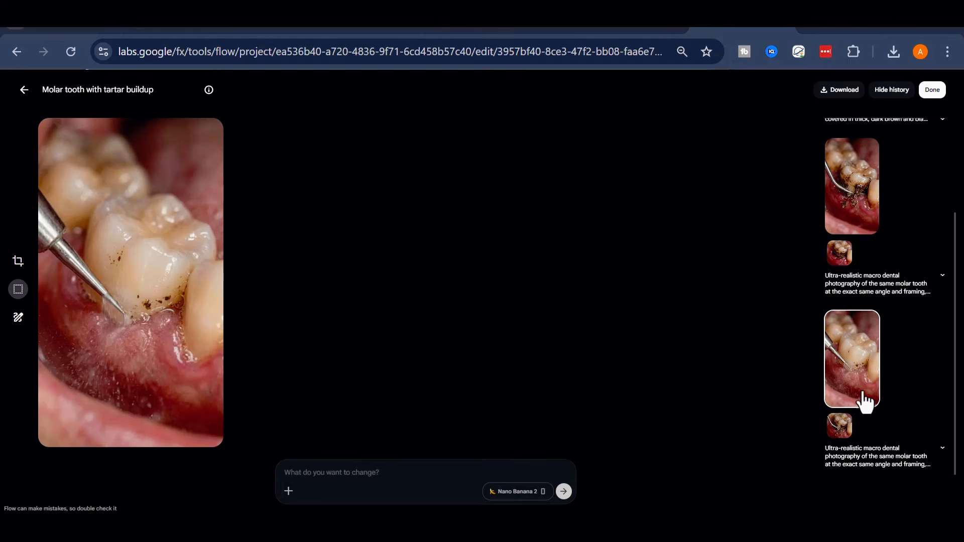
pyautogui.click(866, 324)
pyautogui.click(868, 365)
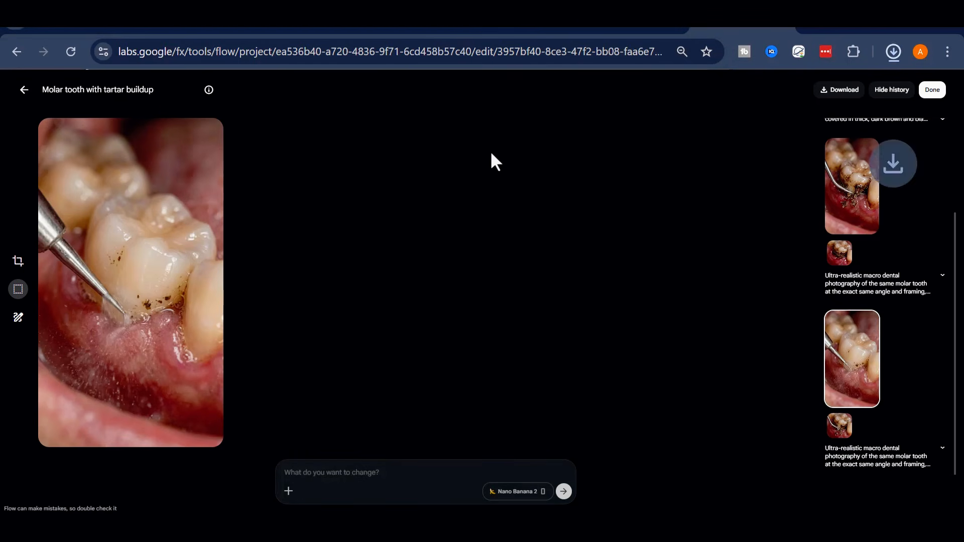
# Copy the text of Image Prompt 4 from ChatGPT and use it in Flow to generate the completely clean molar version
pyautogui.click(625, 29)
pyautogui.moveTo(351, 300); pyautogui.dragTo(607, 348)
pyautogui.click(740, 30)
pyautogui.click(362, 473)
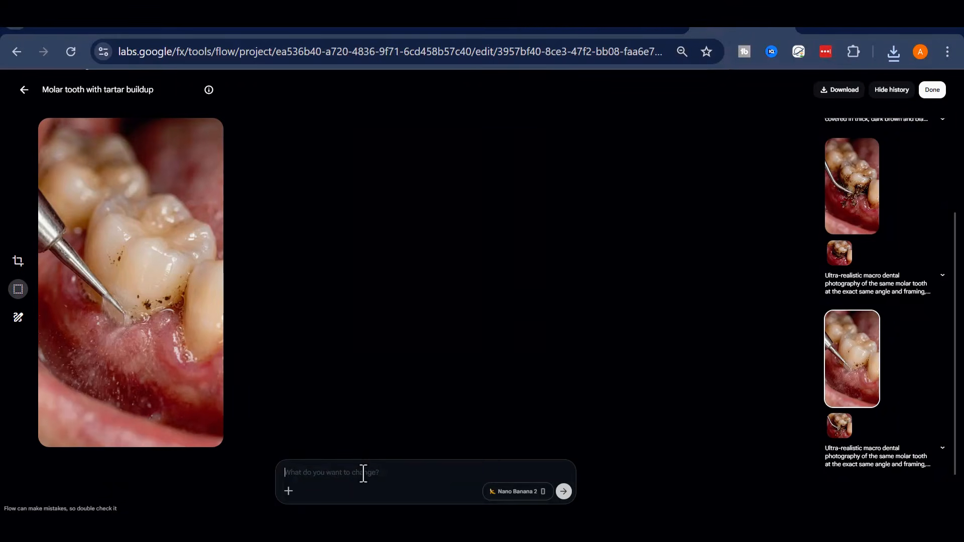
pyautogui.hotkey('ctrl', 'v')
pyautogui.click(564, 491)
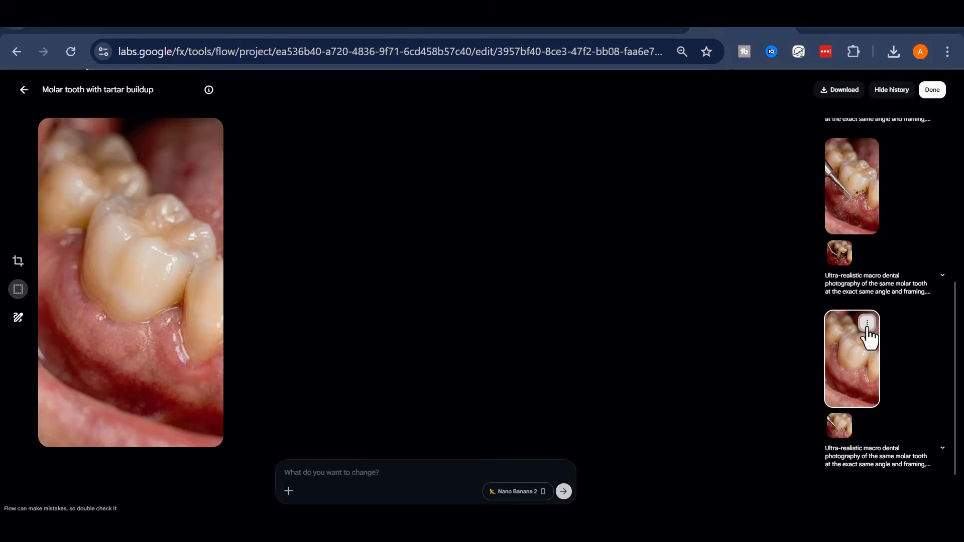
# Download the clean molar image without tools from the edit history
pyautogui.click(867, 324)
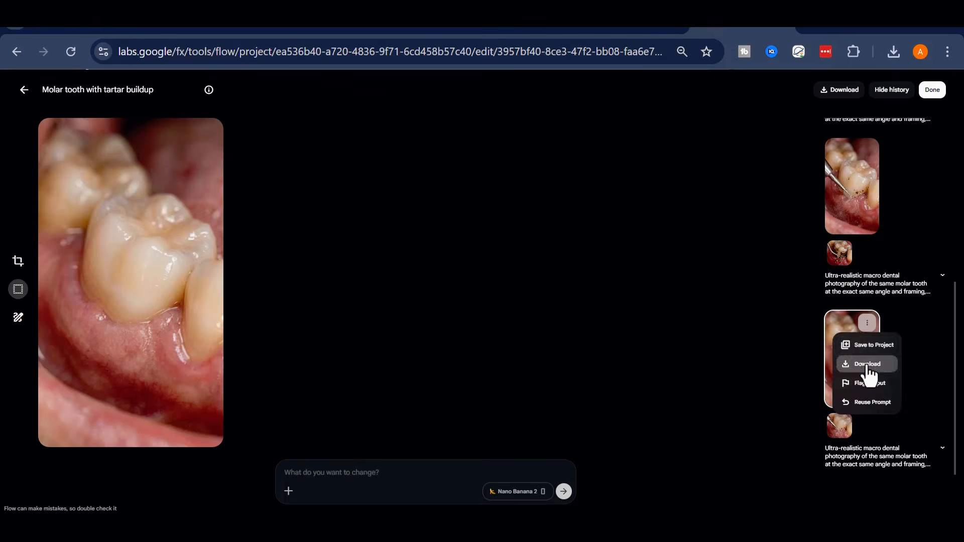
pyautogui.click(855, 366)
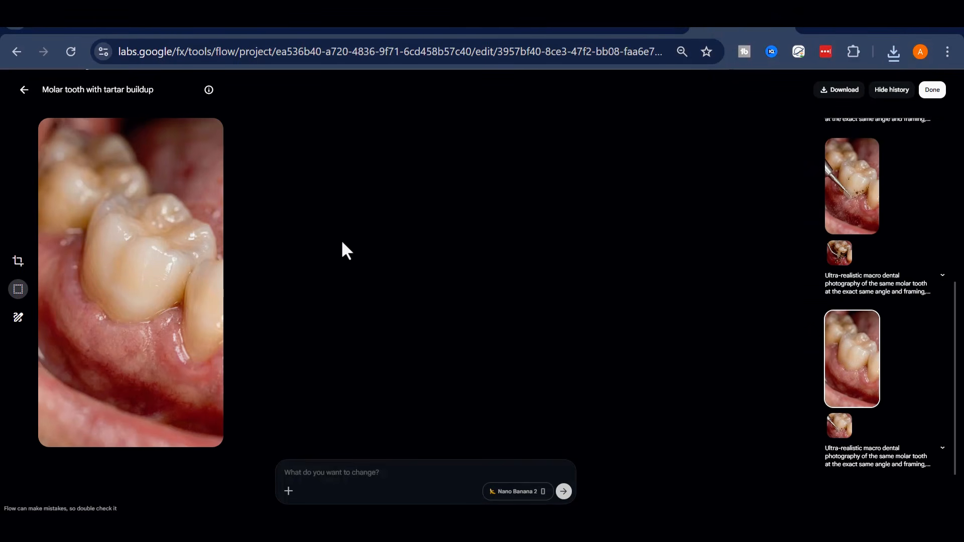
pyautogui.scroll(4, 893, 327)
pyautogui.scroll(-4, 875, 189)
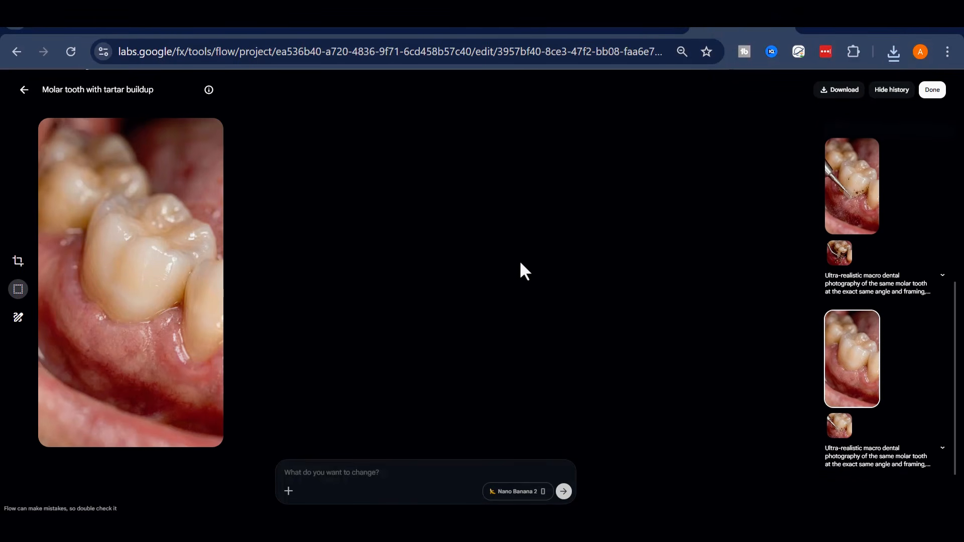
# In ChatGPT, send the message "video prompt" to get the transition prompts between the four images
pyautogui.click(633, 31)
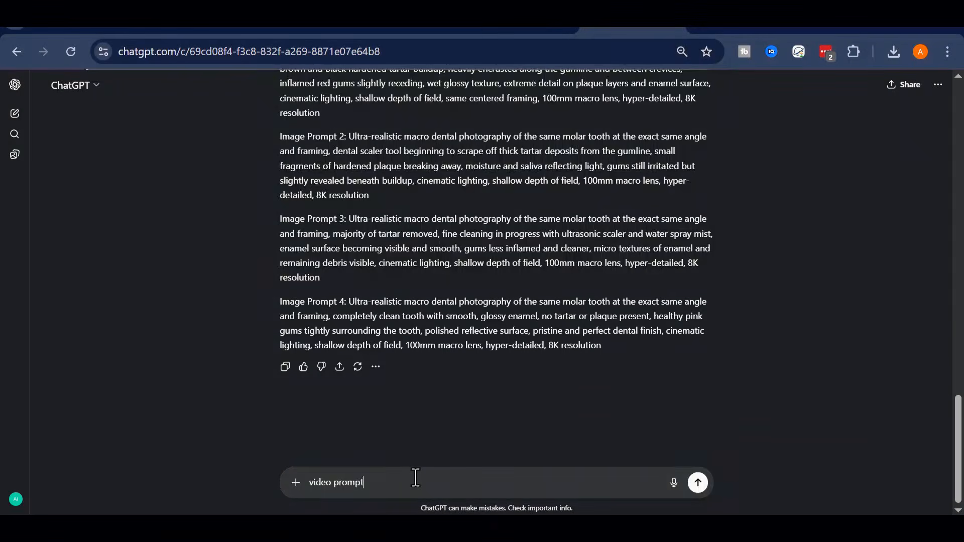
pyautogui.press('Return')
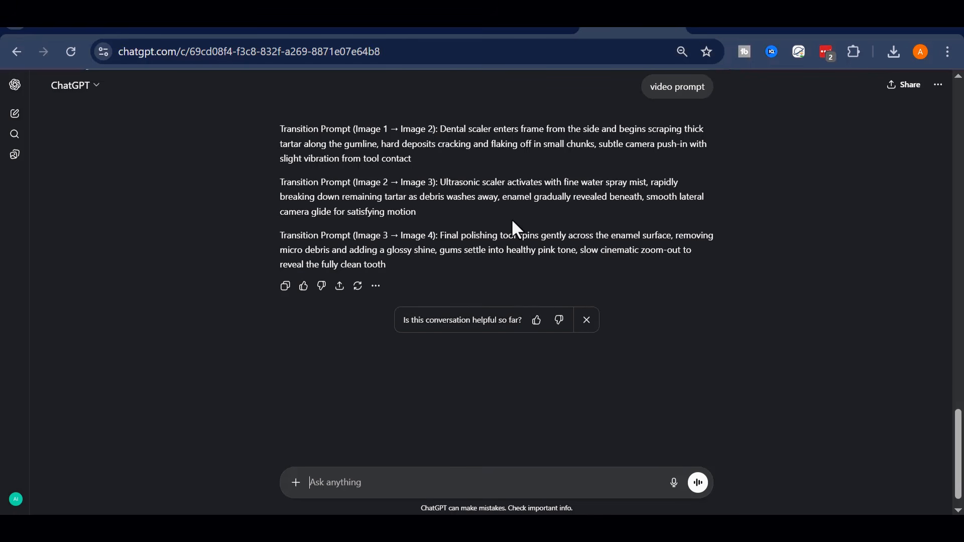
pyautogui.scroll(2, 462, 215)
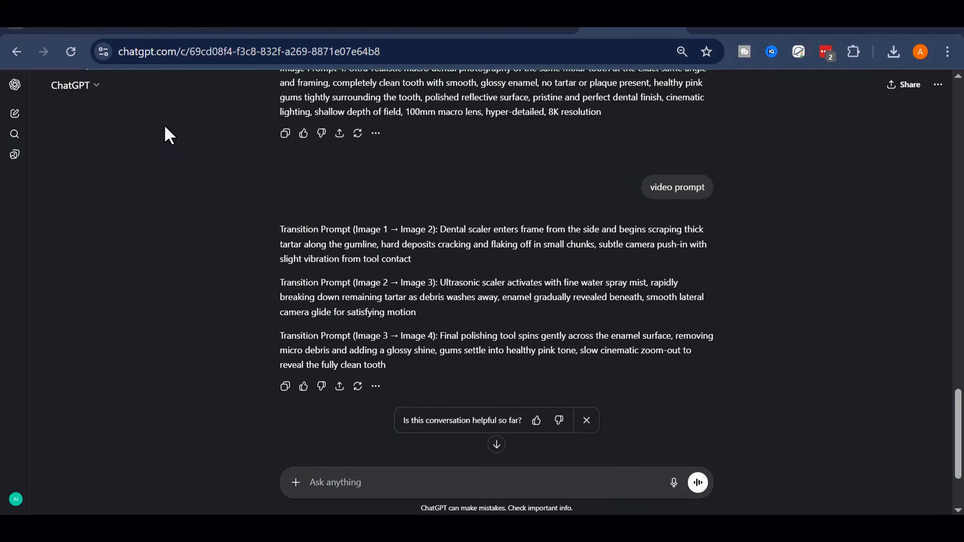
# In the Flow project, switch the creation settings to Video and set the number of outputs to x1
pyautogui.hotkey('ctrl', 'Tab')
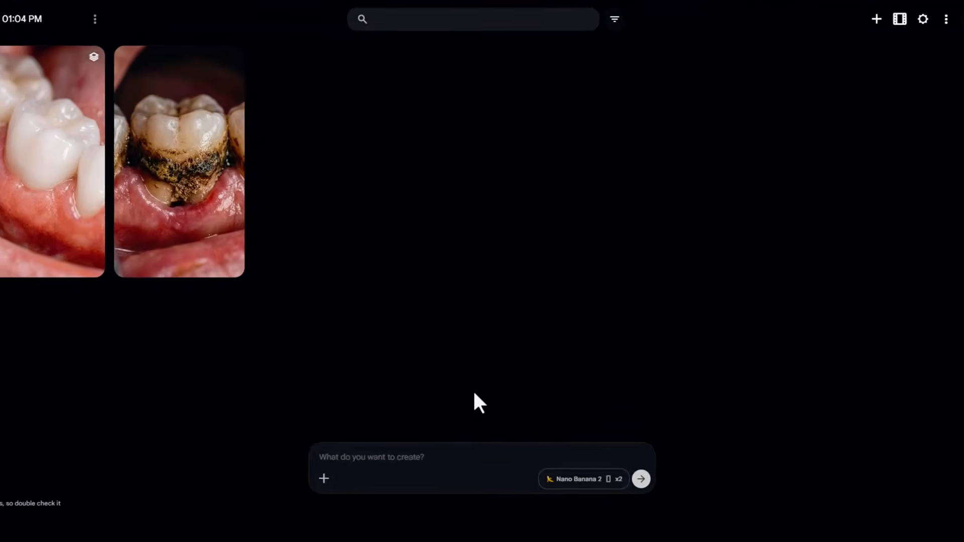
pyautogui.click(572, 479)
pyautogui.click(590, 343)
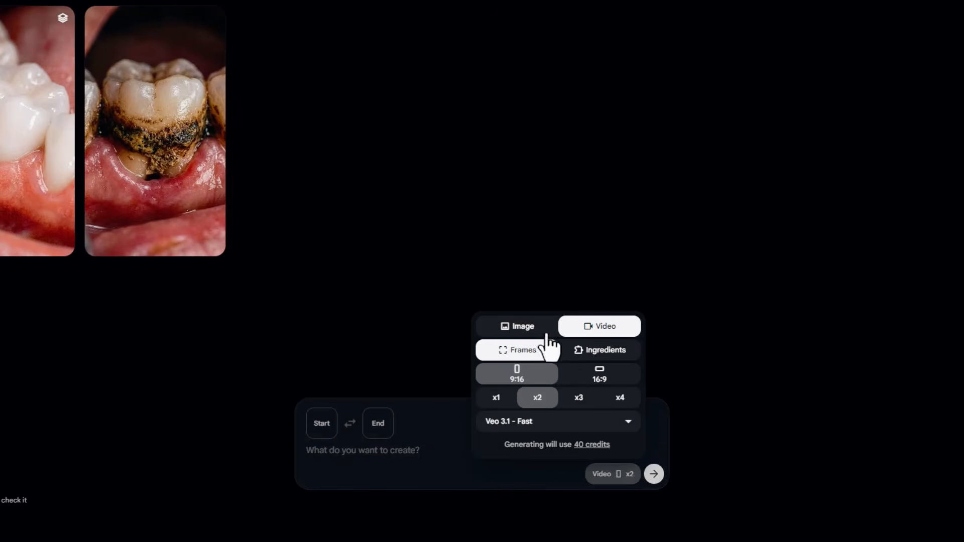
pyautogui.click(496, 398)
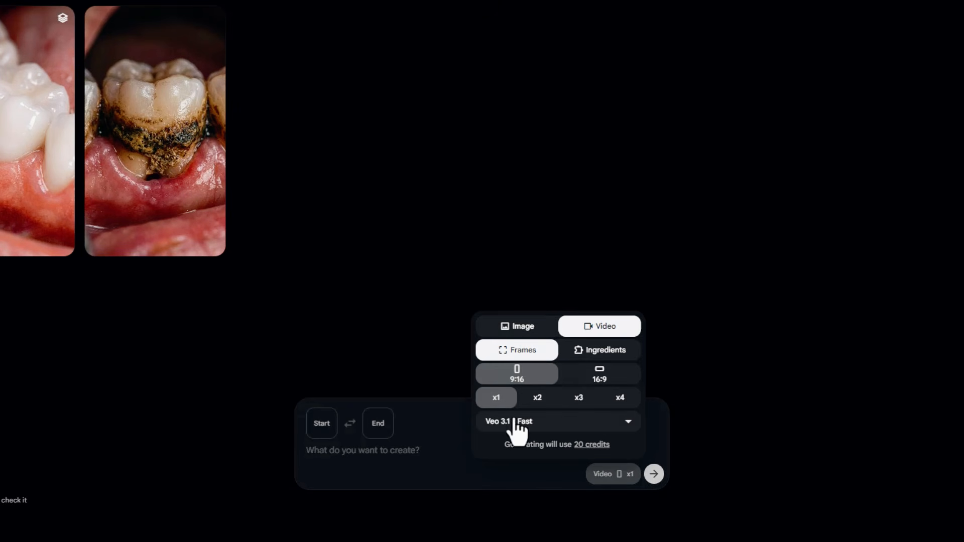
# Switch the video model to Veo 3.1 - Lite and back to Veo 3.1 - Fast, and close the settings
pyautogui.click(517, 421)
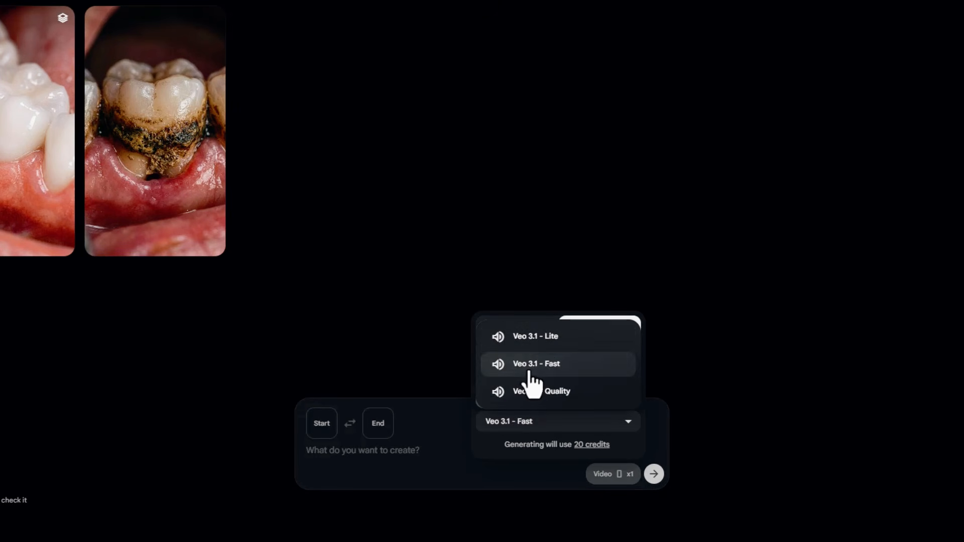
pyautogui.click(536, 337)
pyautogui.click(541, 427)
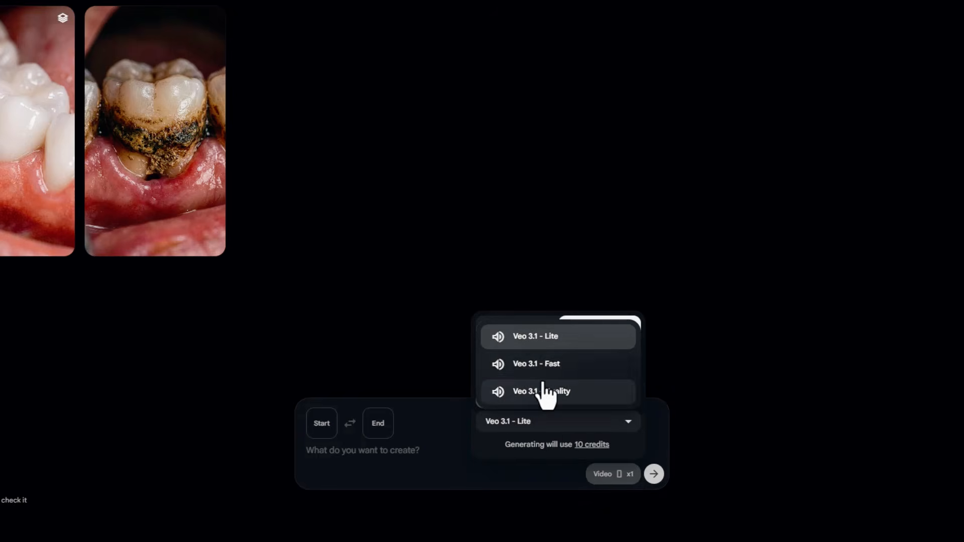
pyautogui.click(539, 366)
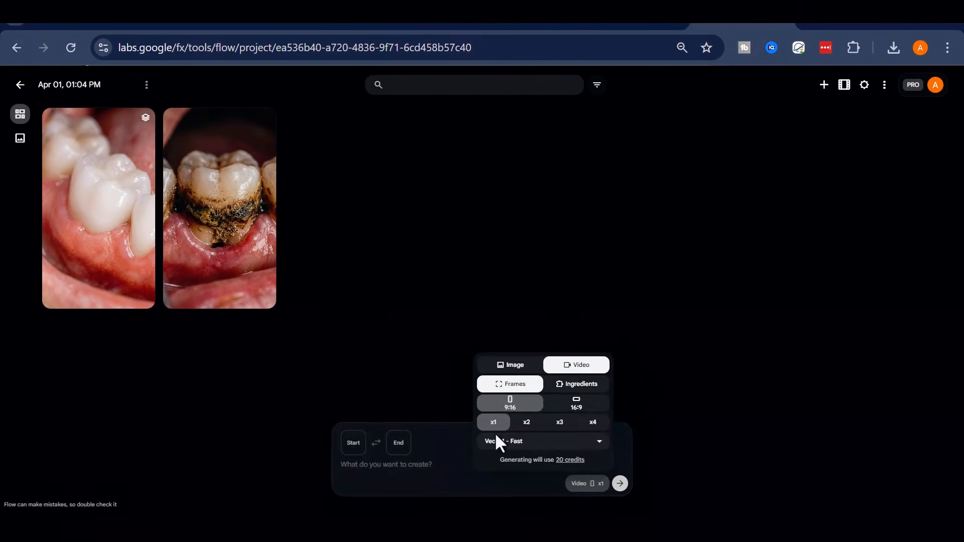
pyautogui.click(408, 470)
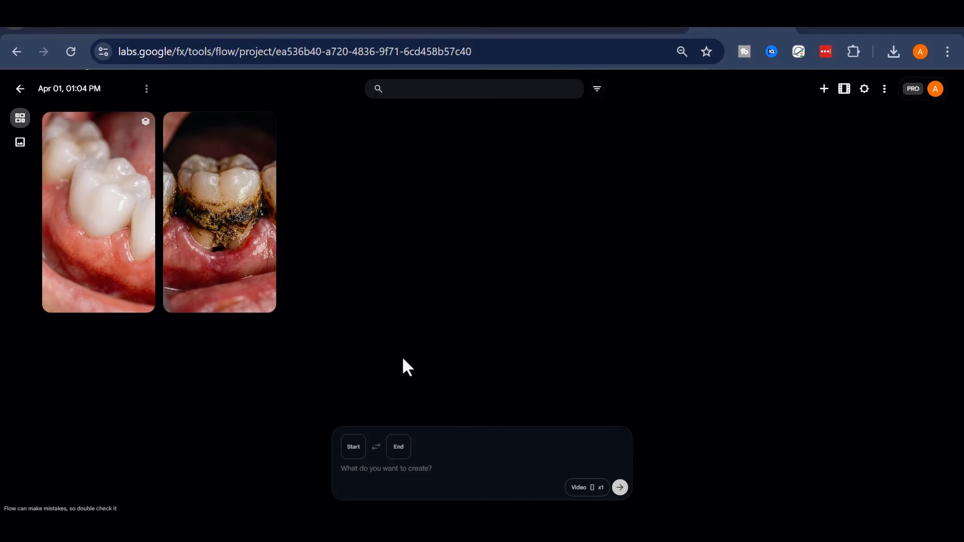
pyautogui.click(352, 454)
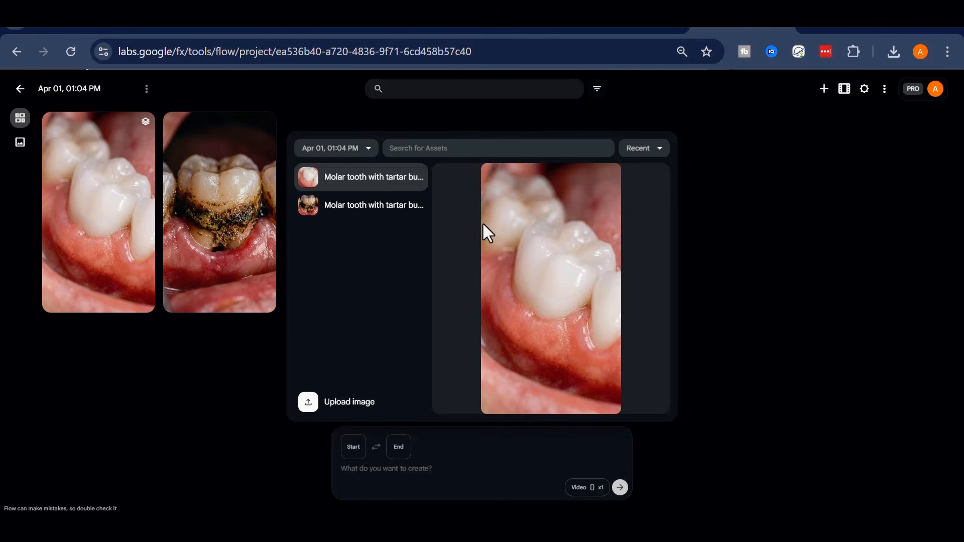
pyautogui.click(366, 404)
pyautogui.click(209, 316)
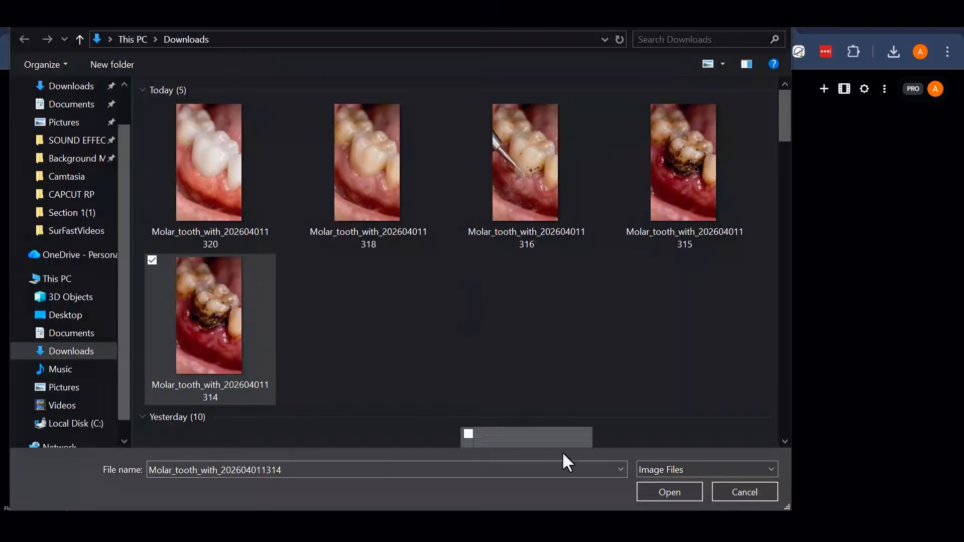
pyautogui.click(669, 493)
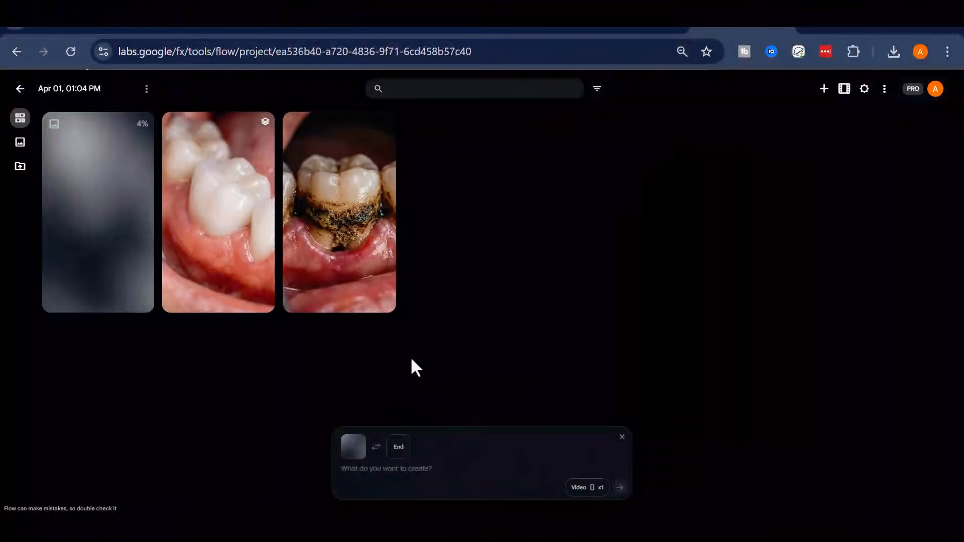
pyautogui.click(399, 449)
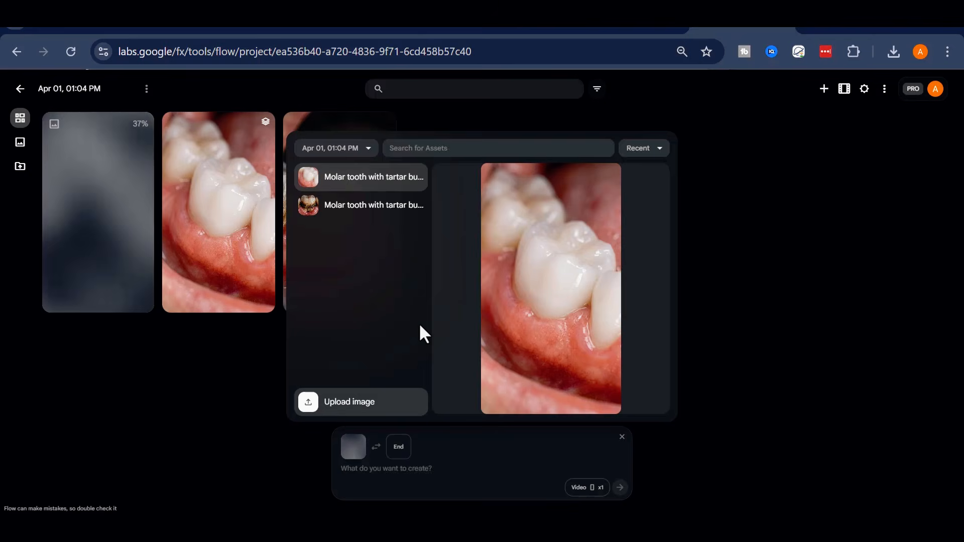
pyautogui.click(349, 402)
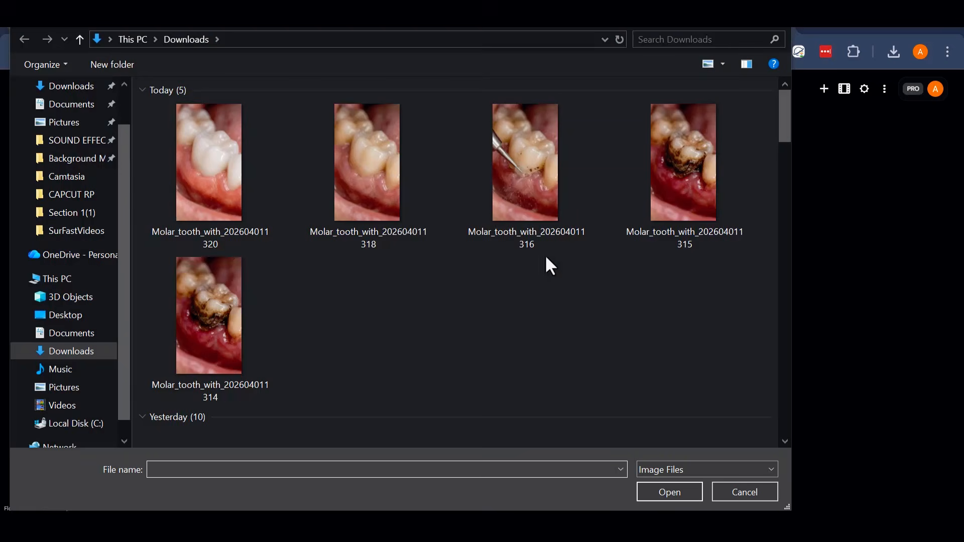
pyautogui.click(663, 181)
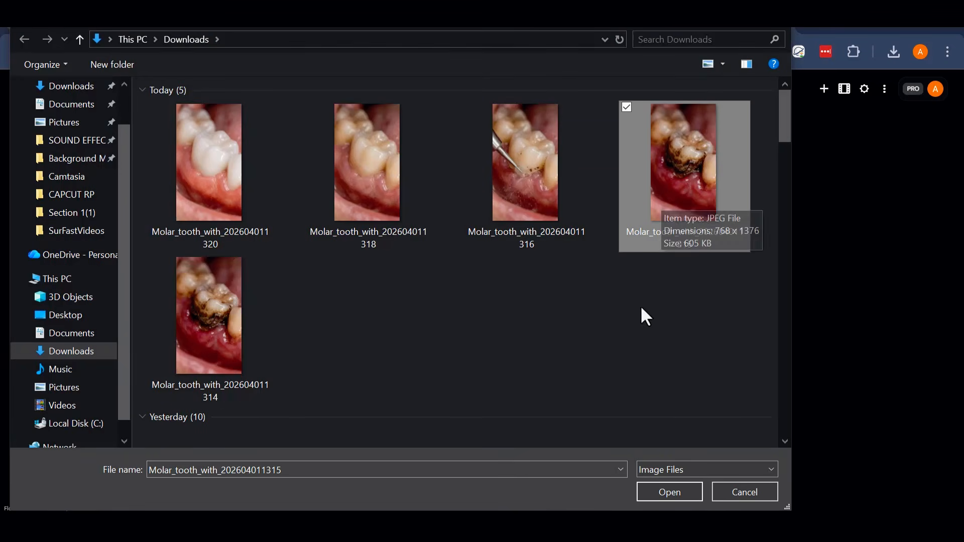
pyautogui.click(662, 492)
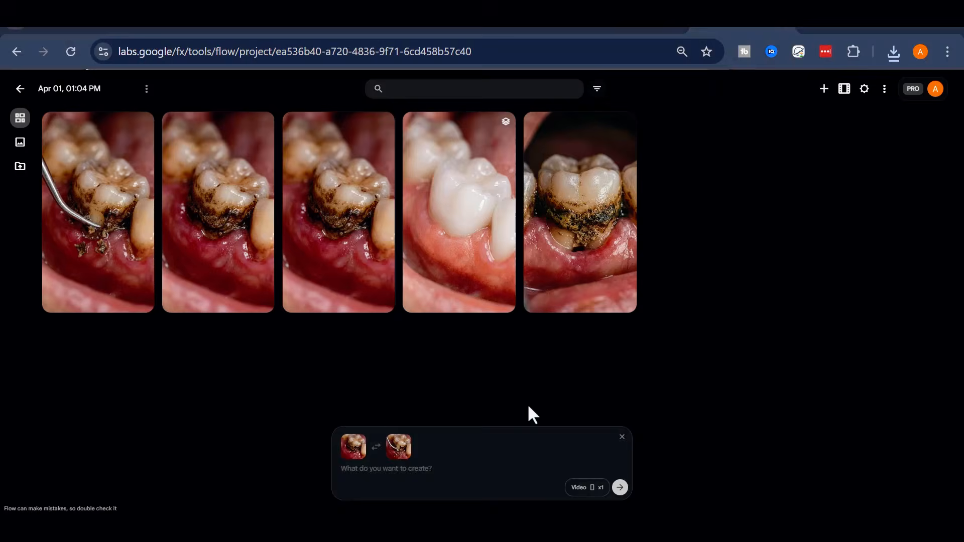
# In ChatGPT, copy the text of the Image 1 → Image 2 transition prompt without its label
pyautogui.click(633, 29)
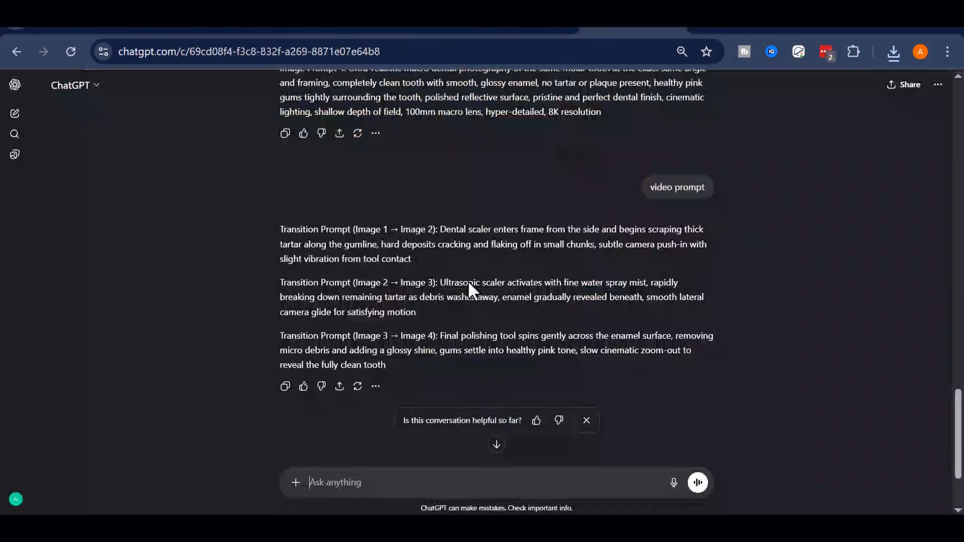
pyautogui.moveTo(441, 230); pyautogui.dragTo(444, 258)
pyautogui.scroll(-2, 444, 258)
pyautogui.rightClick(502, 151)
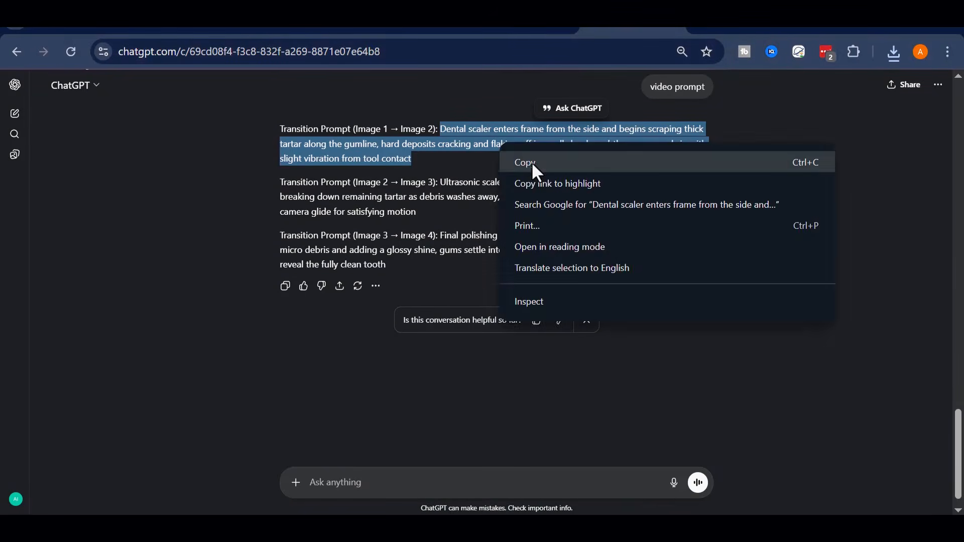
pyautogui.click(531, 162)
# Back in Flow, paste the transition prompt, check the video settings and generate the video between the start and end frames
pyautogui.click(742, 30)
pyautogui.rightClick(417, 461)
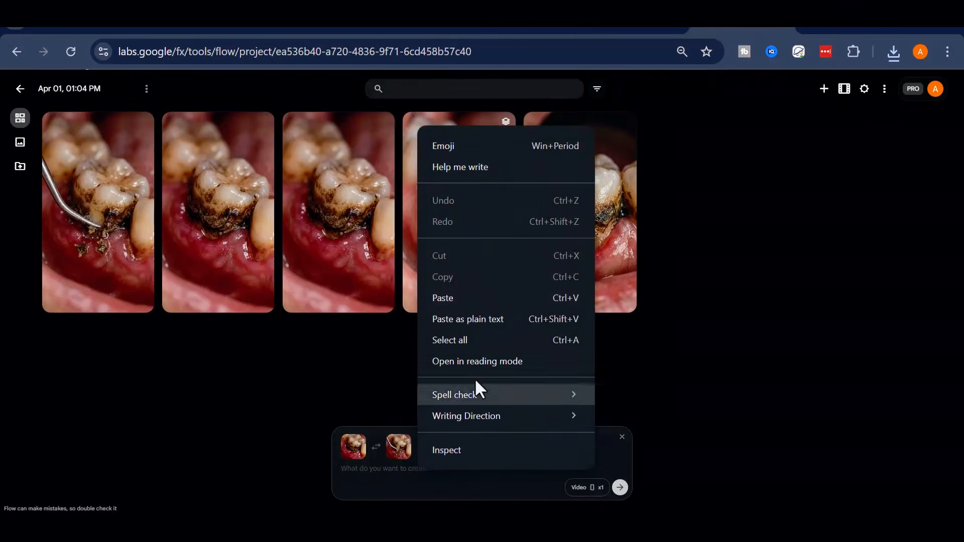
pyautogui.click(574, 296)
pyautogui.click(580, 488)
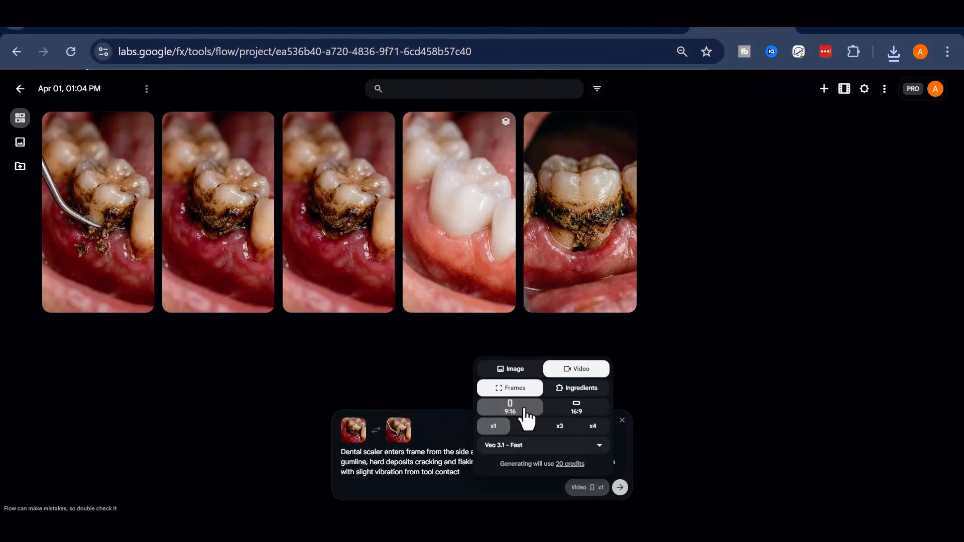
pyautogui.click(619, 488)
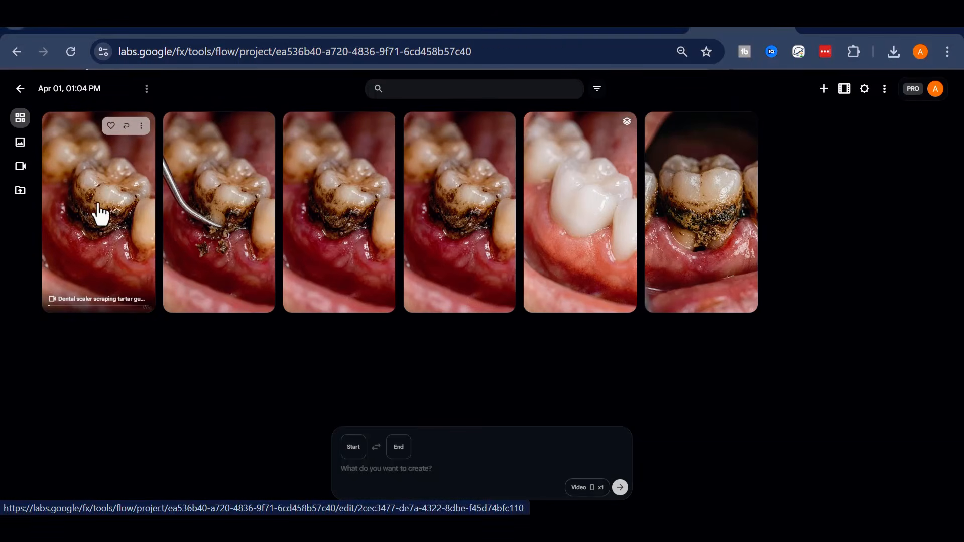
# Open the generated dental scaler scraping video, play it, download it at 720p original size and return to the project
pyautogui.click(101, 211)
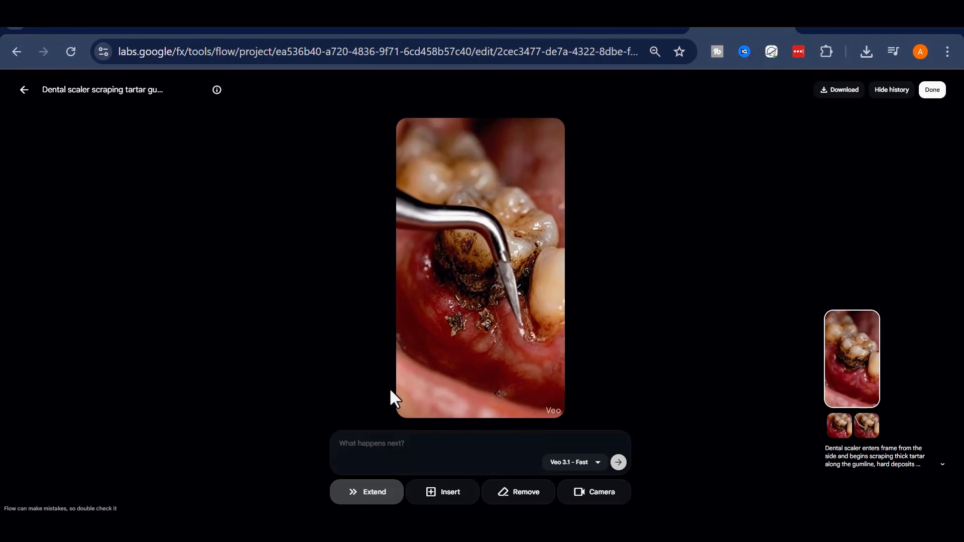
pyautogui.moveTo(414, 394)
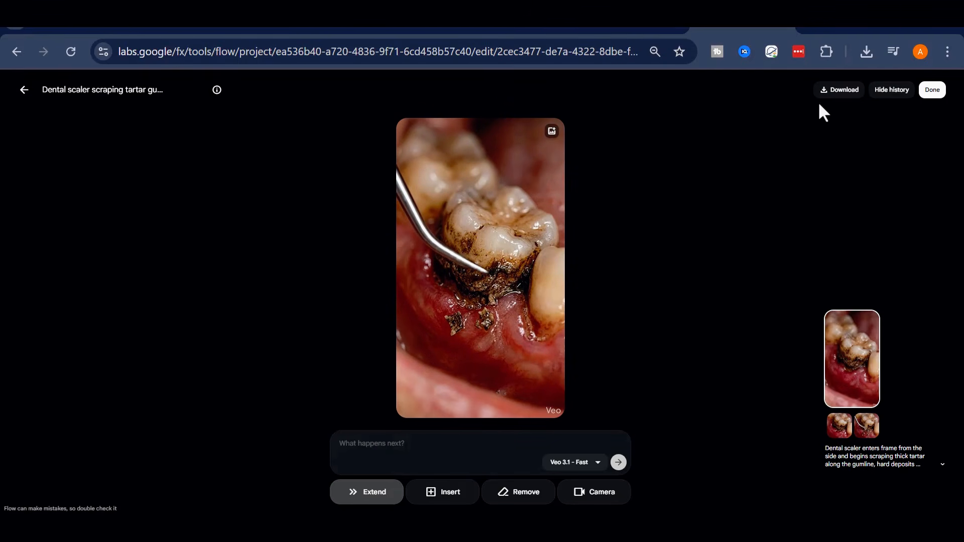
pyautogui.click(838, 95)
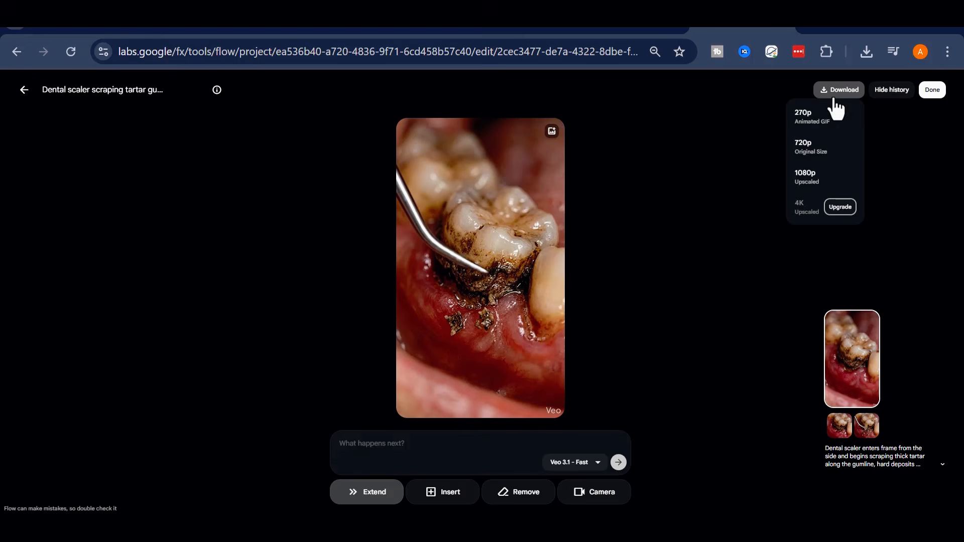
pyautogui.click(801, 151)
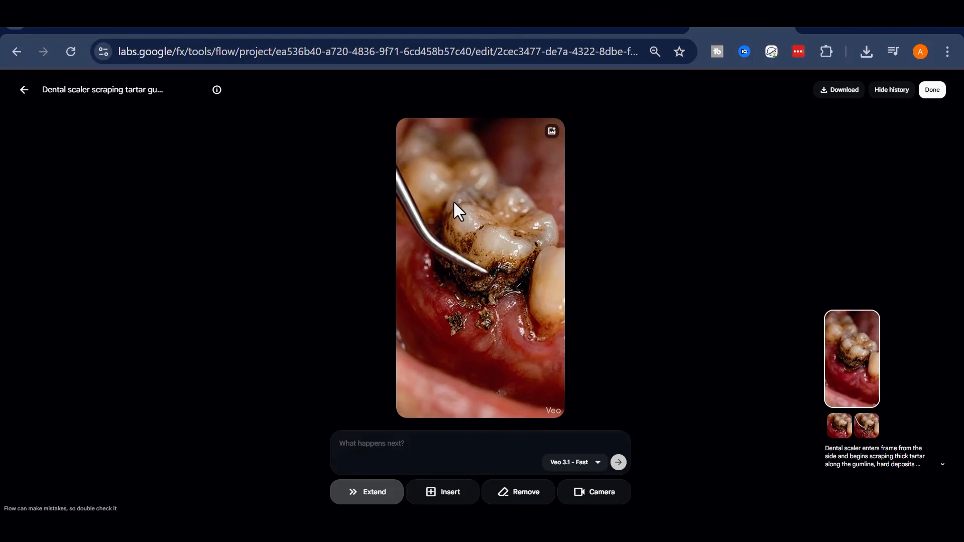
pyautogui.click(24, 90)
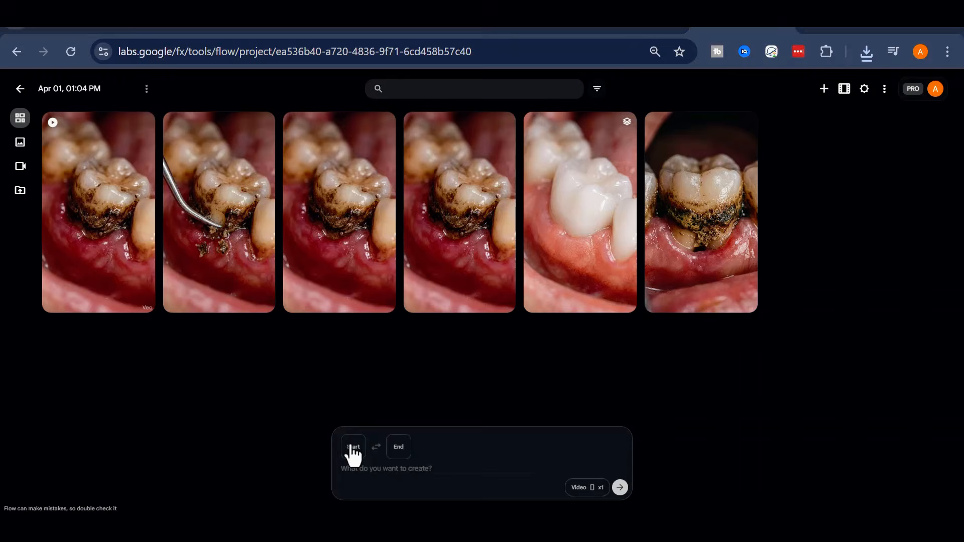
pyautogui.click(353, 454)
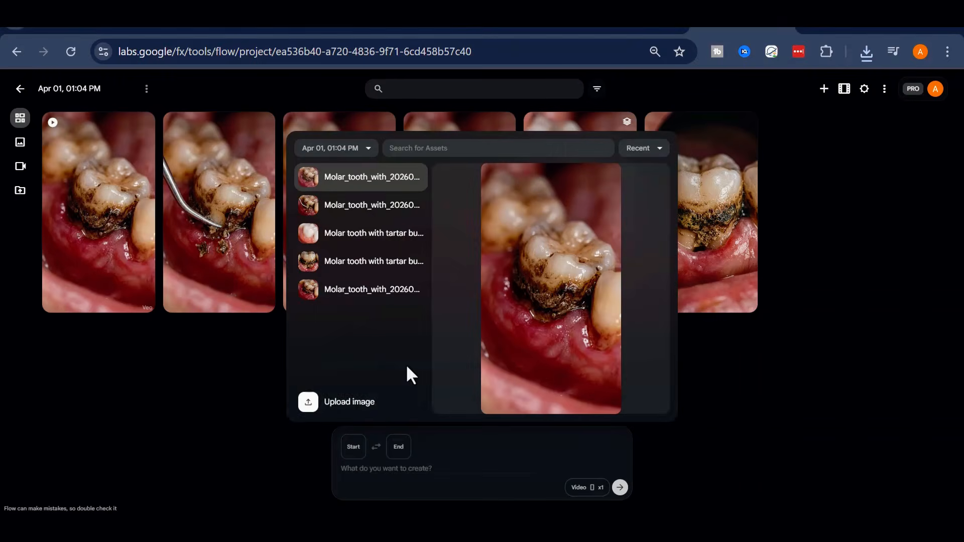
pyautogui.click(368, 413)
pyautogui.click(398, 451)
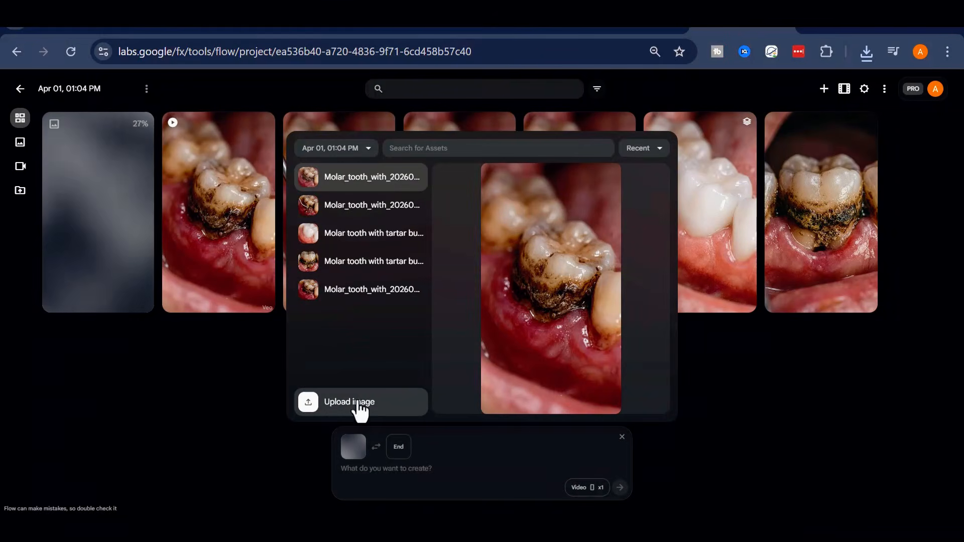
pyautogui.click(364, 407)
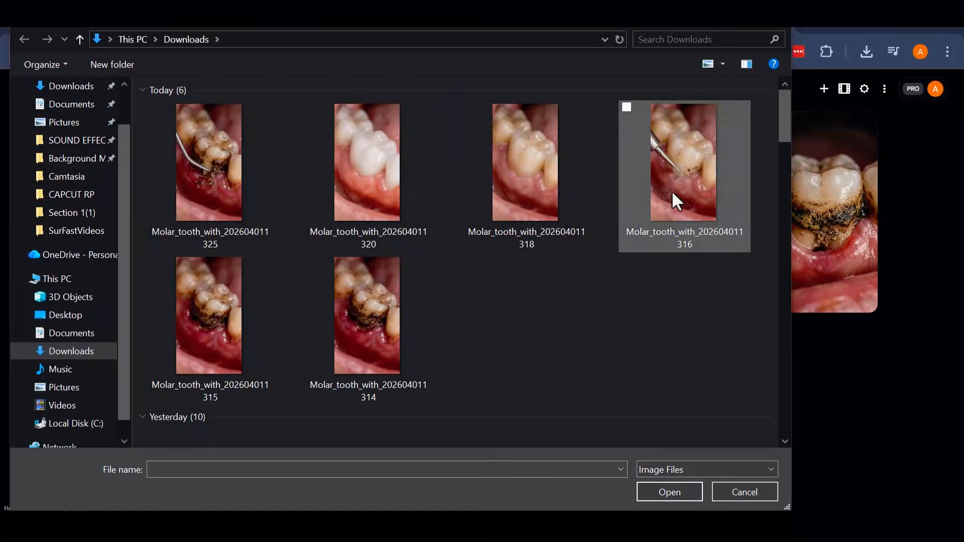
pyautogui.click(672, 200)
pyautogui.click(679, 491)
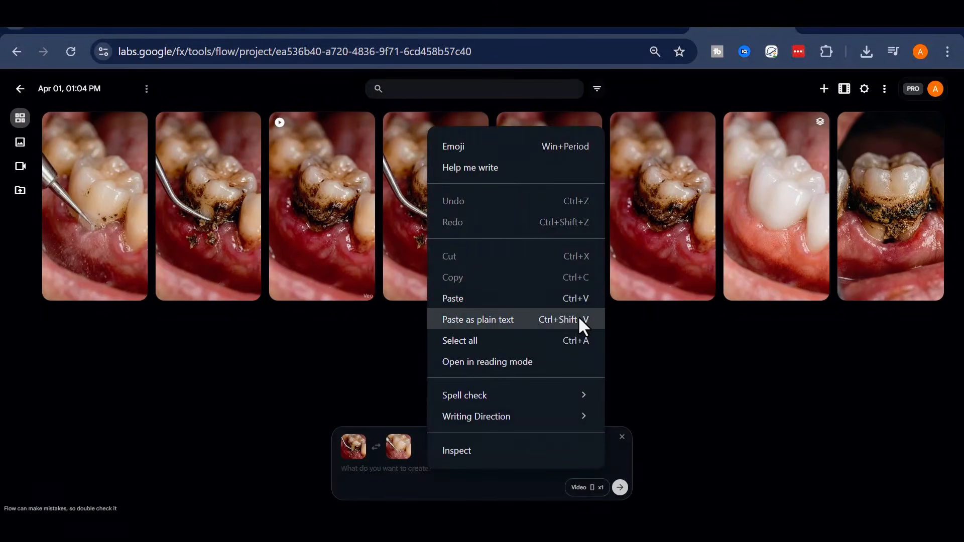
pyautogui.click(578, 318)
pyautogui.click(620, 487)
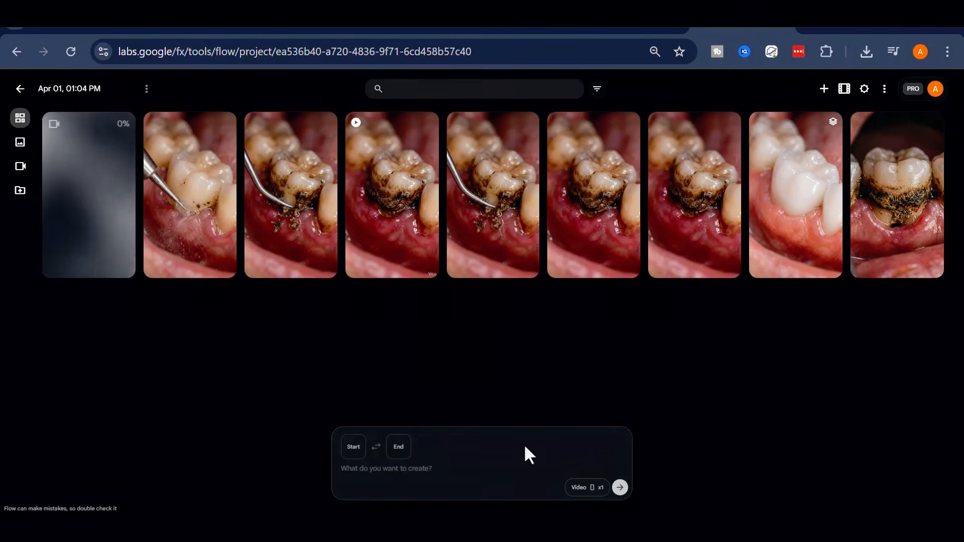
# Upload the water-spray scaler image as the start frame and the tartar-free tooth image without a tool as the end frame
pyautogui.click(355, 452)
pyautogui.click(359, 409)
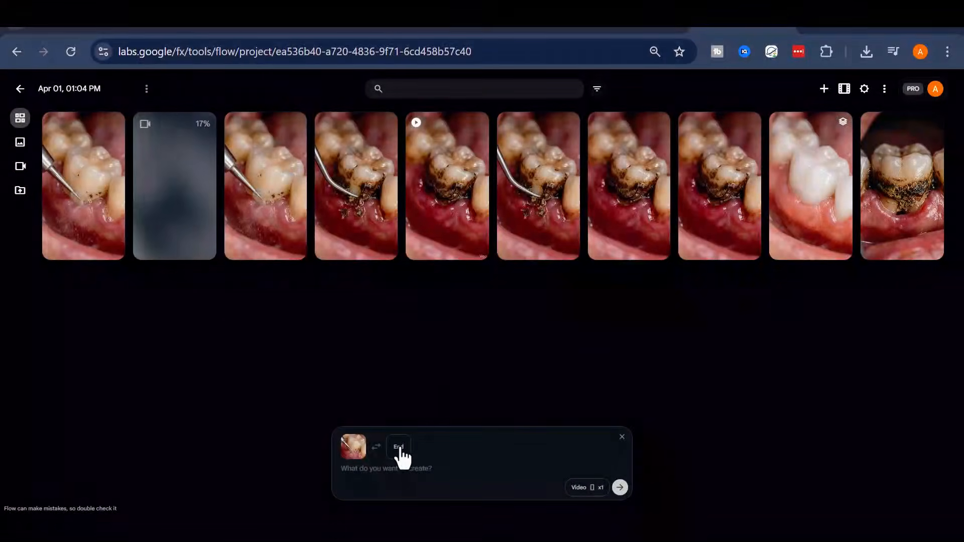
pyautogui.click(398, 448)
pyautogui.click(375, 399)
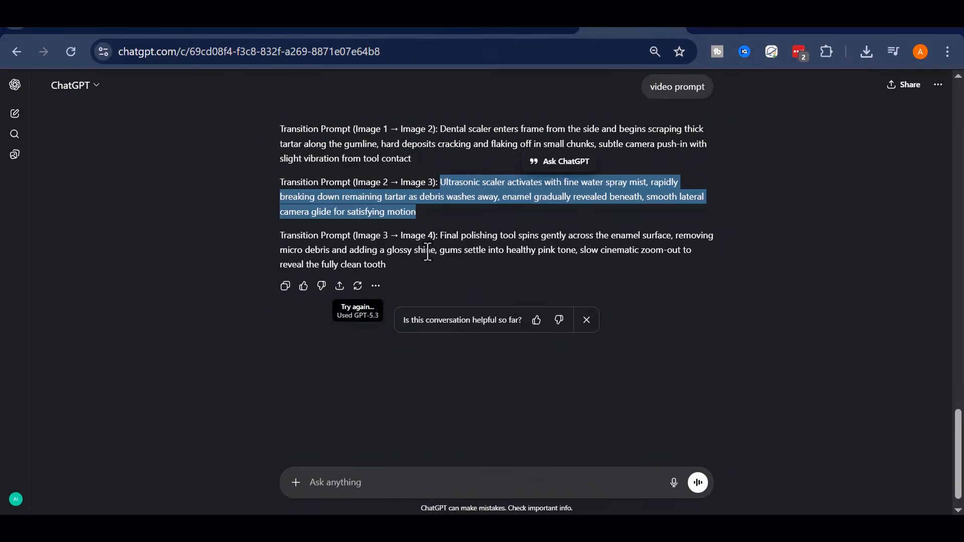
# In ChatGPT, copy the text of the Image 3 → Image 4 transition prompt without its label
pyautogui.moveTo(440, 235); pyautogui.dragTo(444, 257)
pyautogui.rightClick(474, 261)
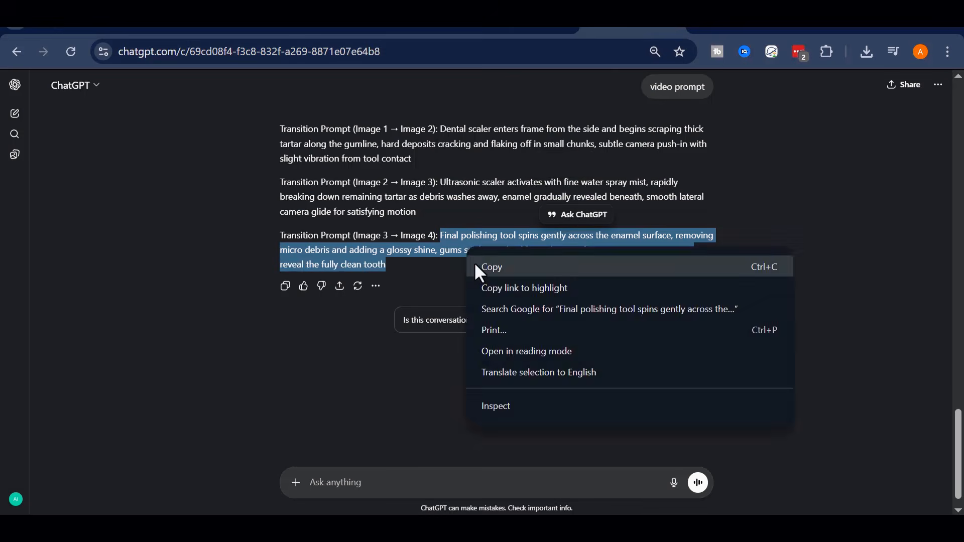
pyautogui.click(482, 267)
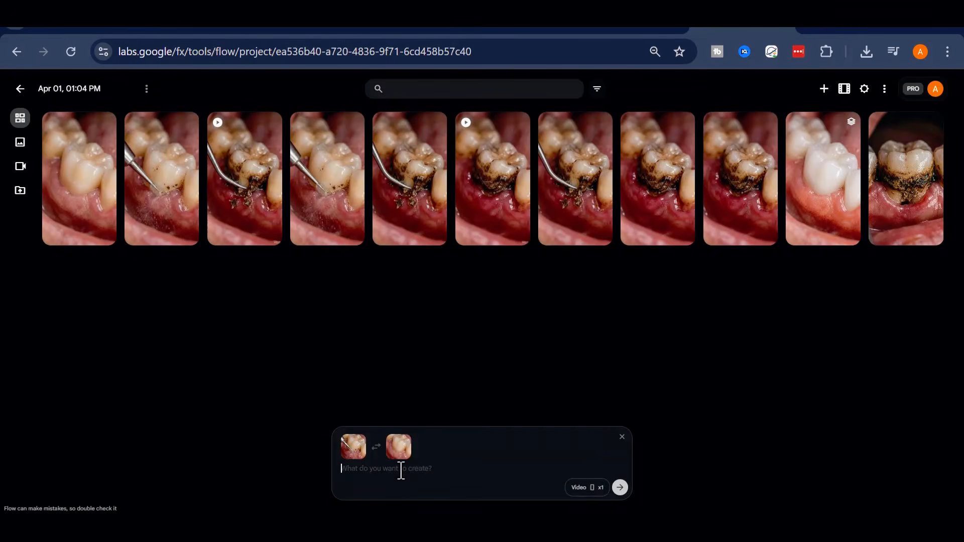
# Back in Flow, paste the final polishing prompt as plain text and generate the video between the two frames
pyautogui.rightClick(401, 473)
pyautogui.click(570, 318)
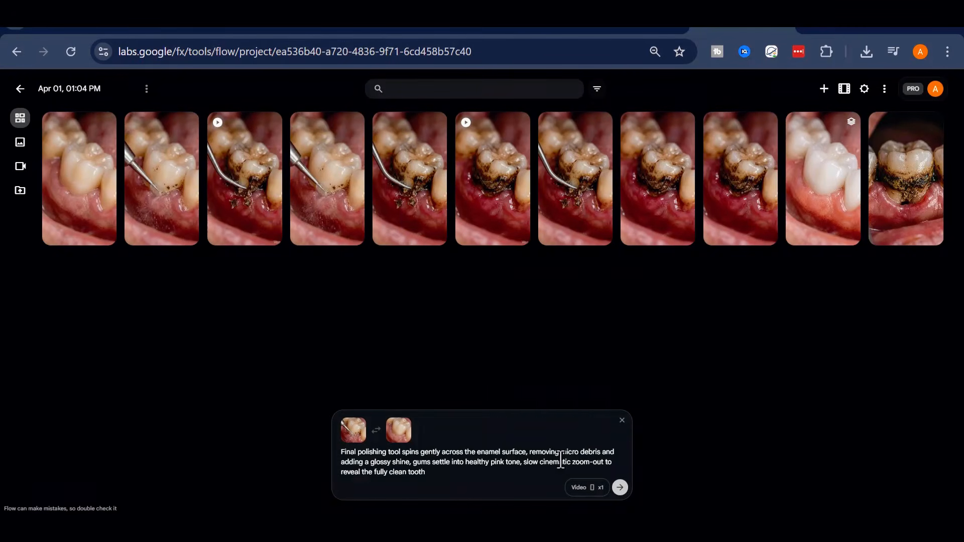
pyautogui.click(620, 488)
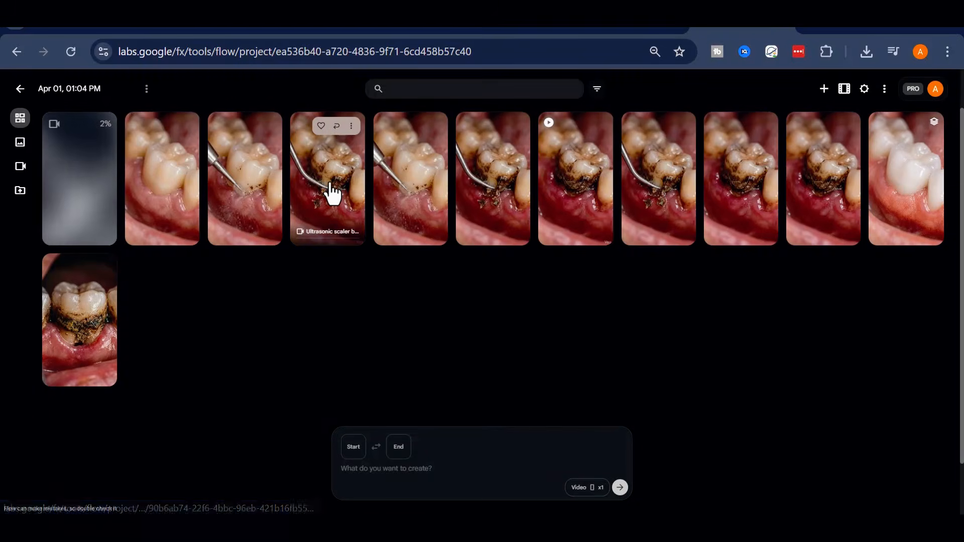
# Open the generated ultrasonic scaler video, download it at 720p original size and play it
pyautogui.click(331, 194)
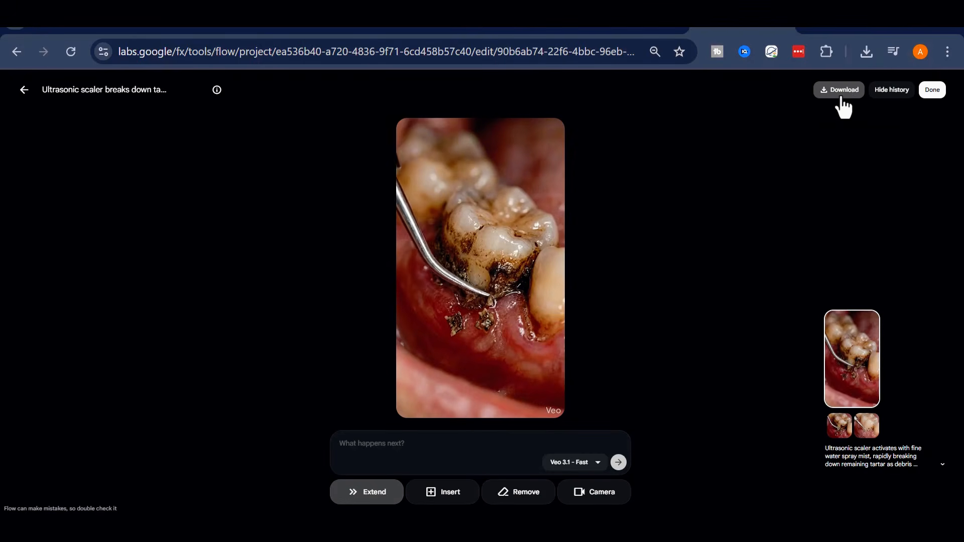
pyautogui.click(843, 99)
pyautogui.click(819, 144)
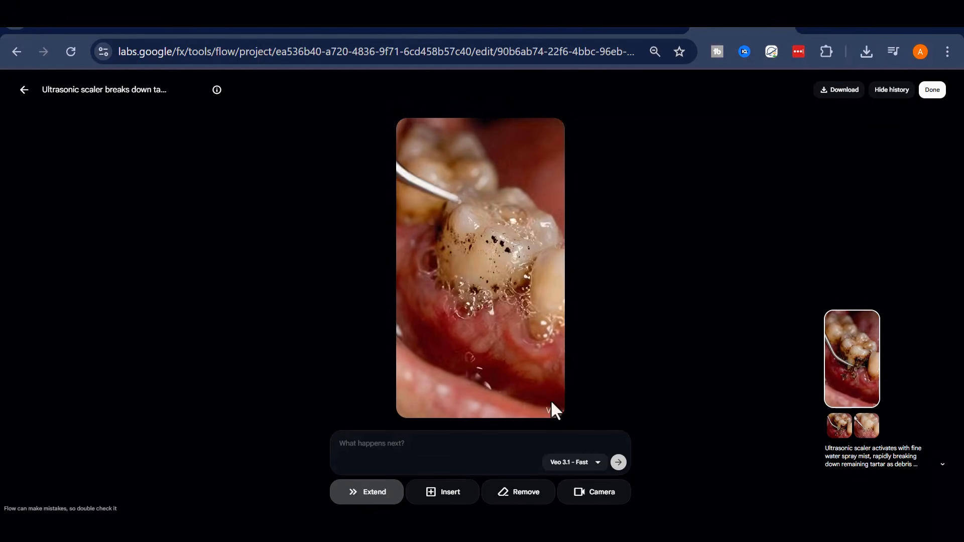
pyautogui.click(406, 405)
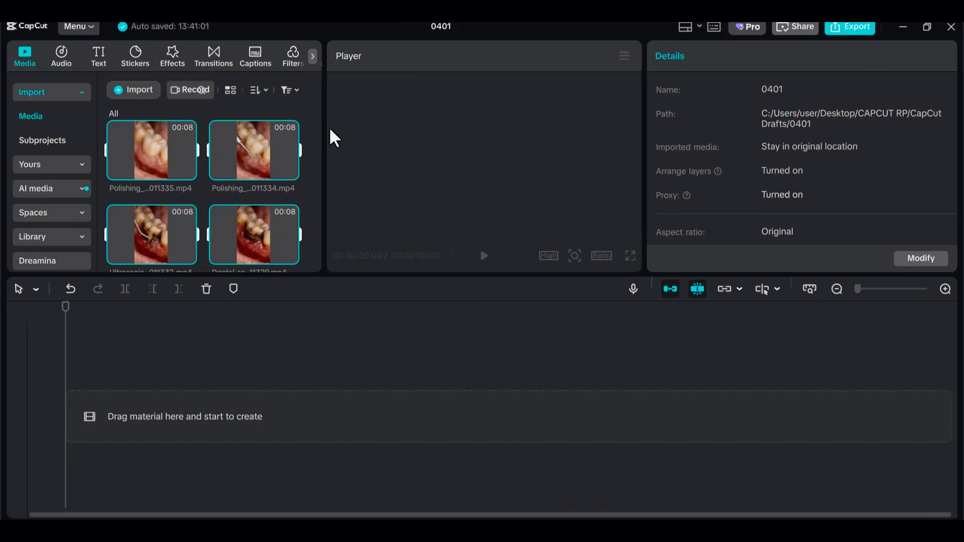
# In CapCut, sort the imported media by time created and place all four tooth clips on the timeline in that order
pyautogui.click(262, 92)
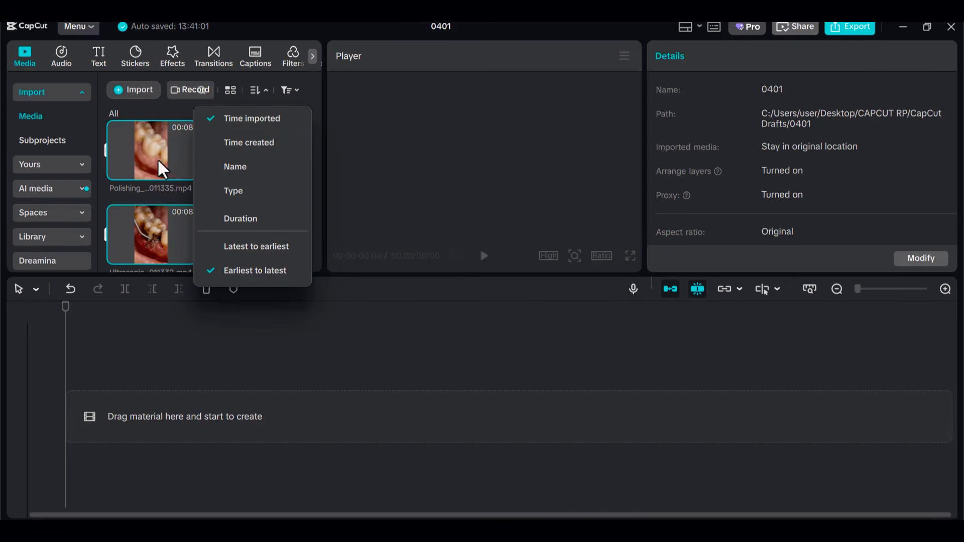
pyautogui.click(250, 146)
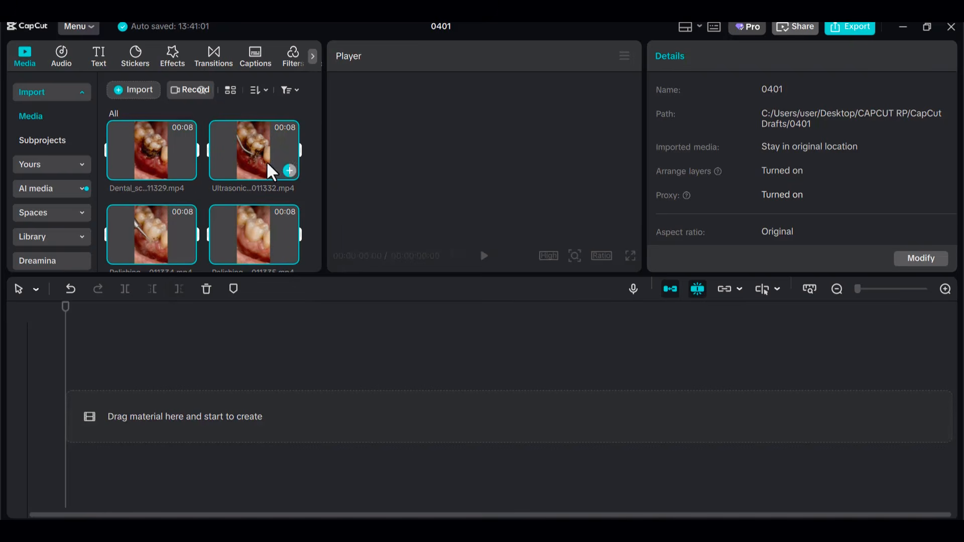
pyautogui.moveTo(146, 156); pyautogui.dragTo(151, 431)
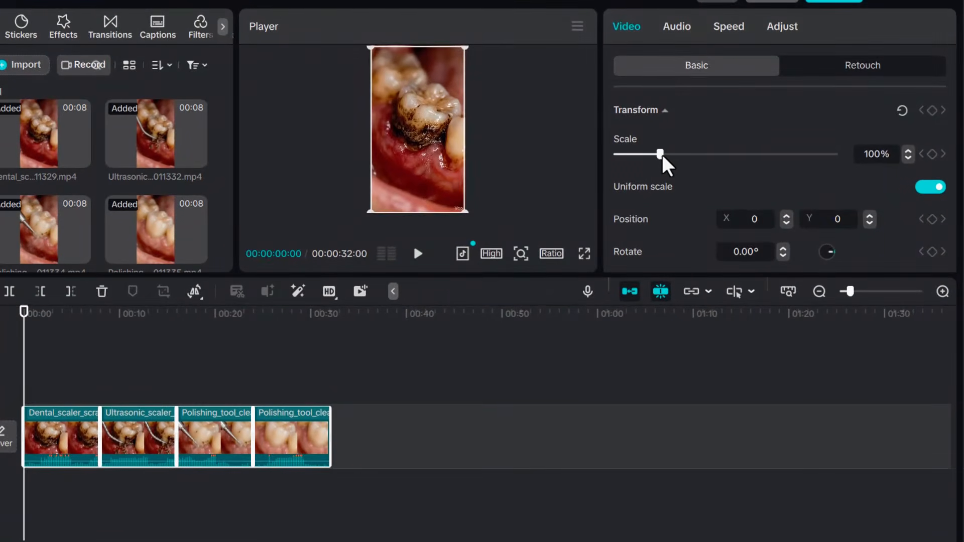
# Scale all four selected clips to 112% to crop the watermark out of the frame
pyautogui.moveTo(689, 166); pyautogui.dragTo(695, 167)
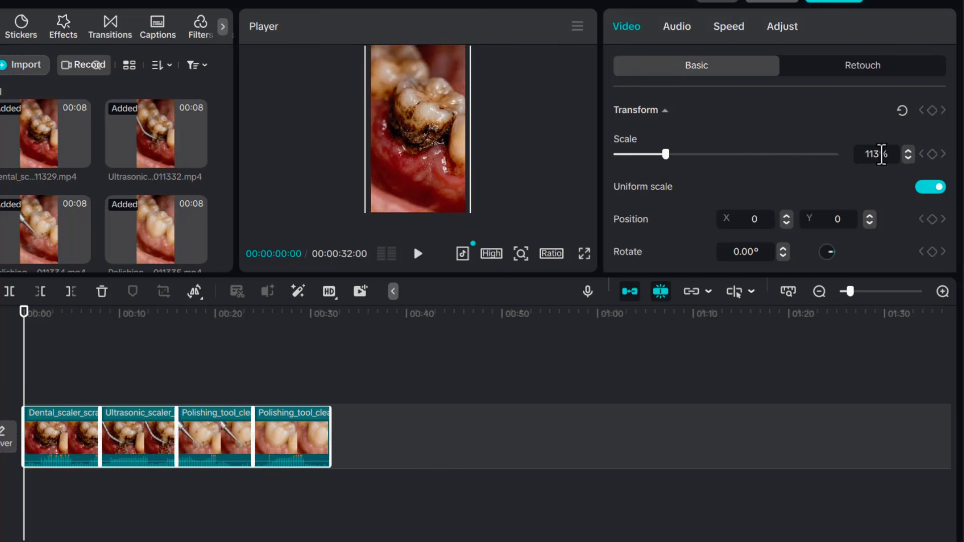
pyautogui.click(908, 157)
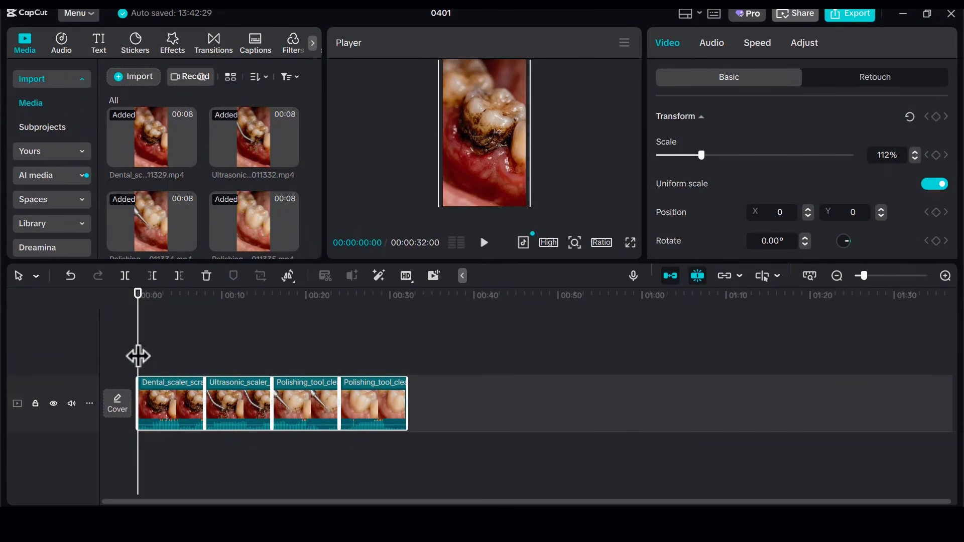
pyautogui.moveTo(138, 356); pyautogui.dragTo(139, 432)
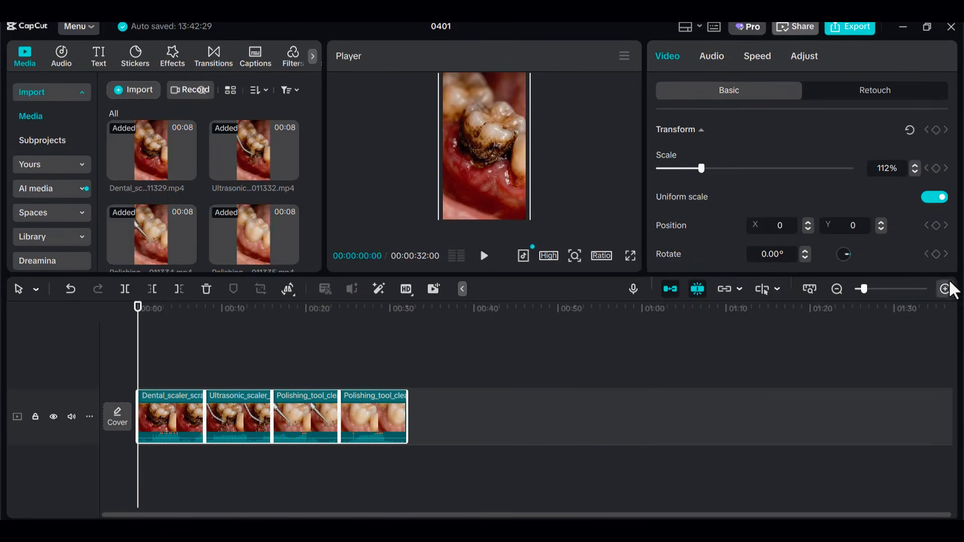
# Add the Clear filter from the favorites above the clips and extend it to the end of the last clip
pyautogui.click(945, 289)
pyautogui.click(292, 55)
pyautogui.click(36, 92)
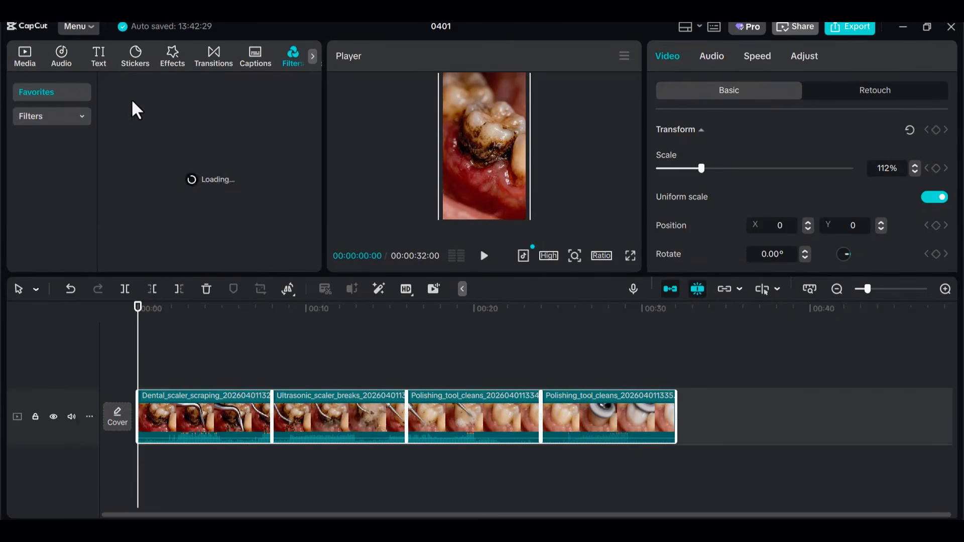
pyautogui.moveTo(216, 228); pyautogui.dragTo(138, 376)
pyautogui.moveTo(188, 376); pyautogui.dragTo(675, 383)
# Preview the filtered video at several points and in full screen, and scrub through it from start to end
pyautogui.moveTo(138, 353); pyautogui.dragTo(136, 427)
pyautogui.click(610, 469)
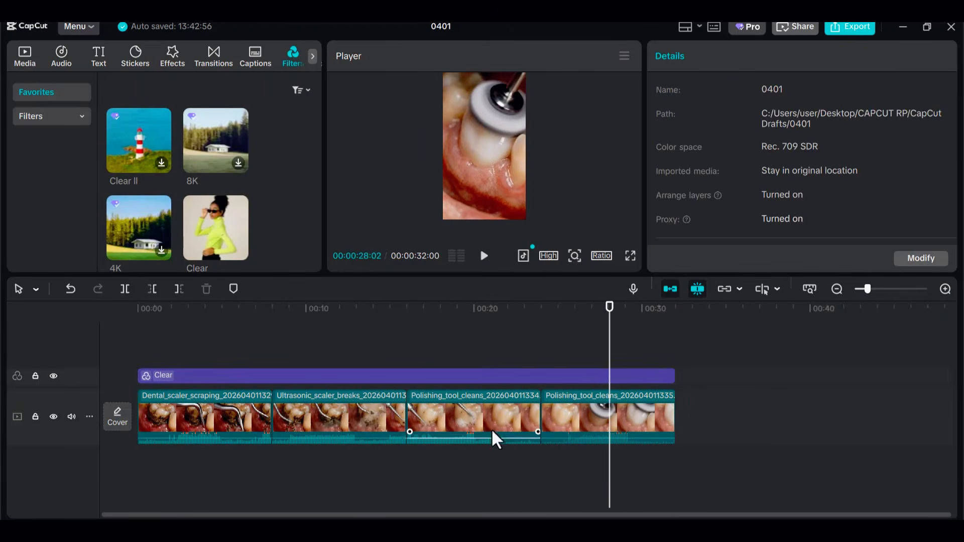
pyautogui.click(630, 255)
pyautogui.click(680, 486)
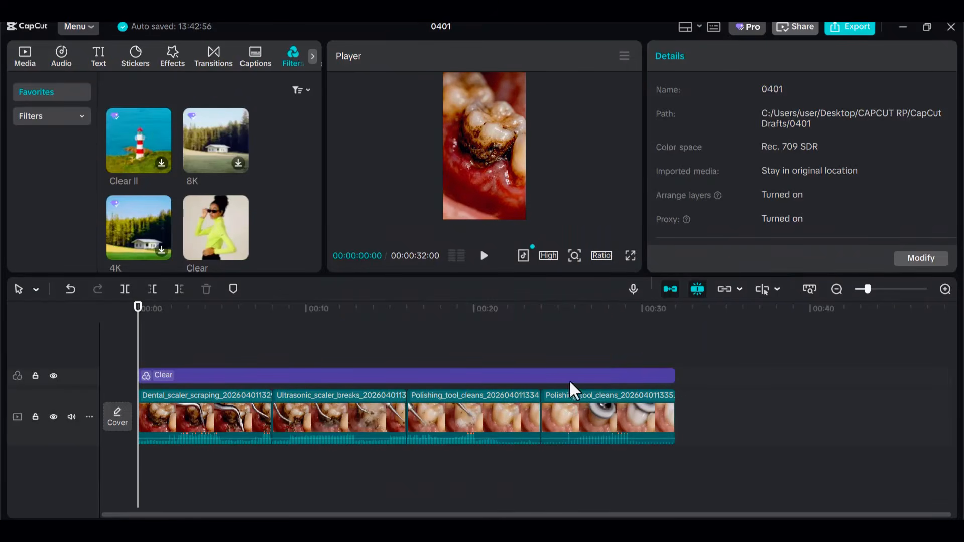
pyautogui.moveTo(138, 364); pyautogui.dragTo(661, 373)
# Open the export settings and name the video Tooth
pyautogui.click(854, 27)
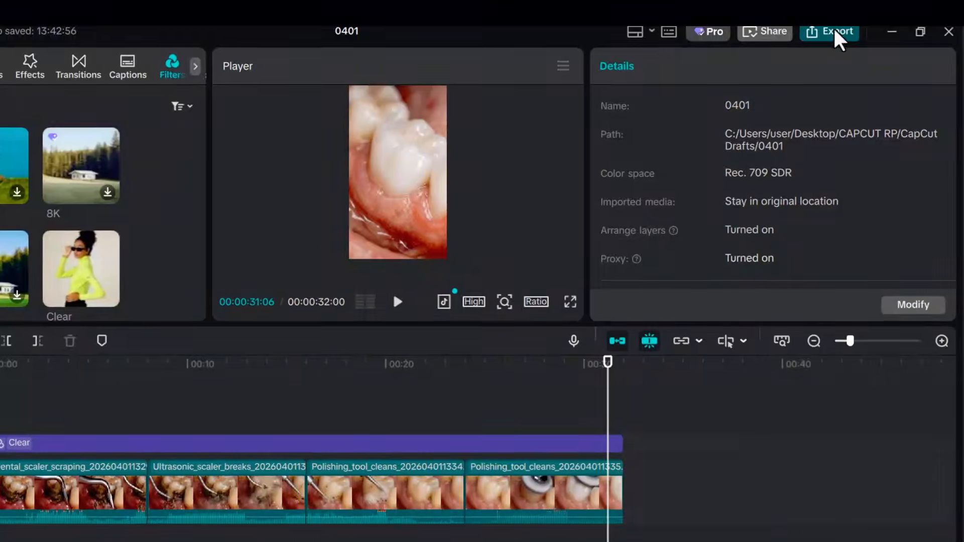
pyautogui.doubleClick(596, 107)
pyautogui.write('Tooth')
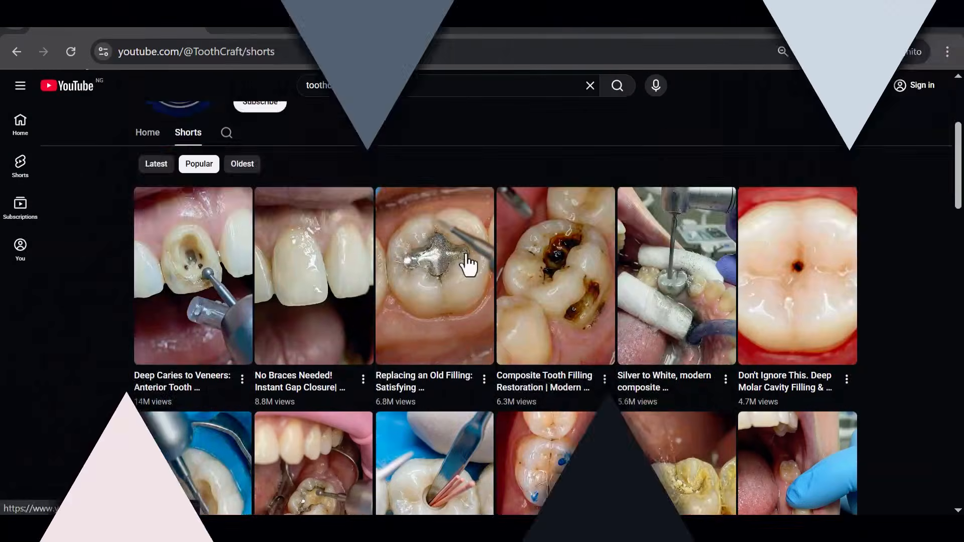
# On YouTube, examine the ToothCraft channel's popular Shorts and their view counts down to the end of the list
pyautogui.scroll(-2, 463, 262)
pyautogui.scroll(-2, 482, 327)
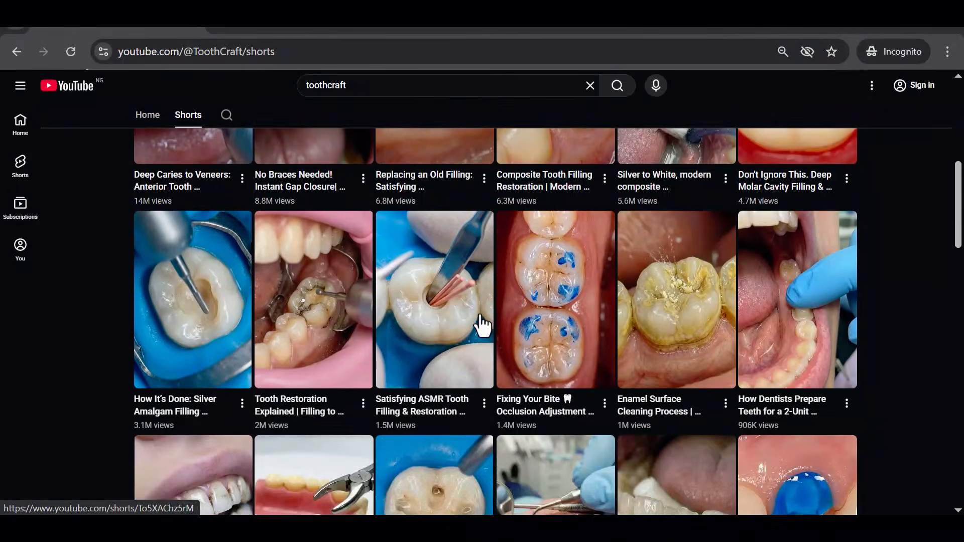
pyautogui.scroll(-10, 482, 326)
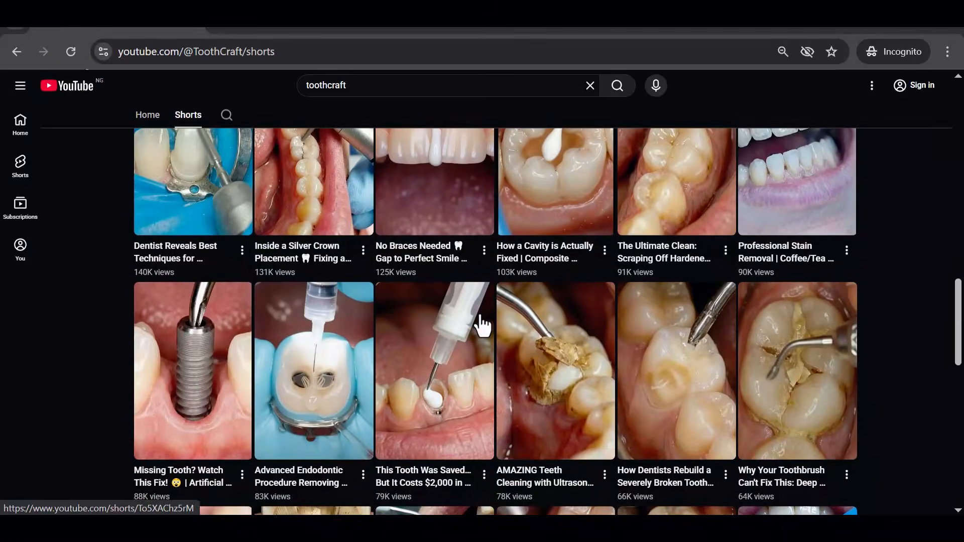
pyautogui.scroll(-10, 481, 326)
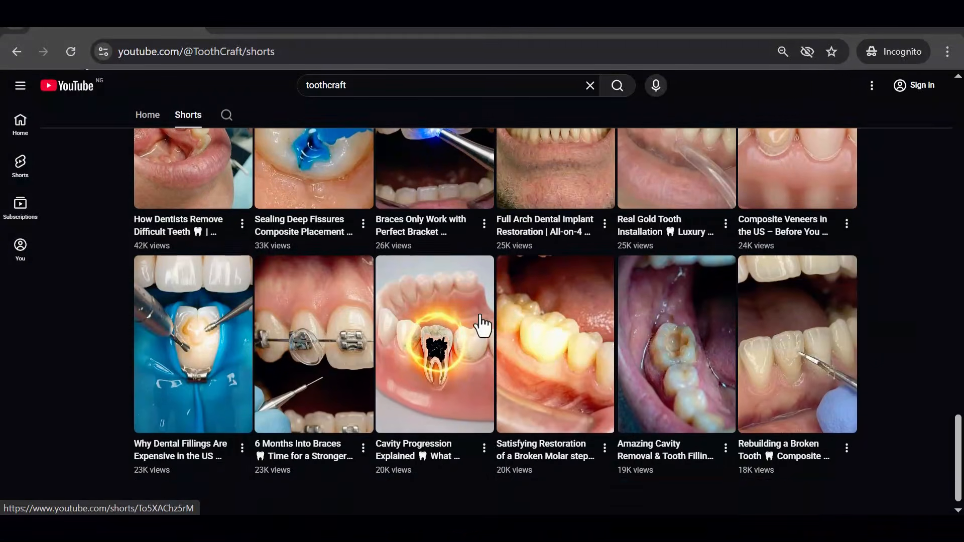
pyautogui.scroll(-10, 482, 326)
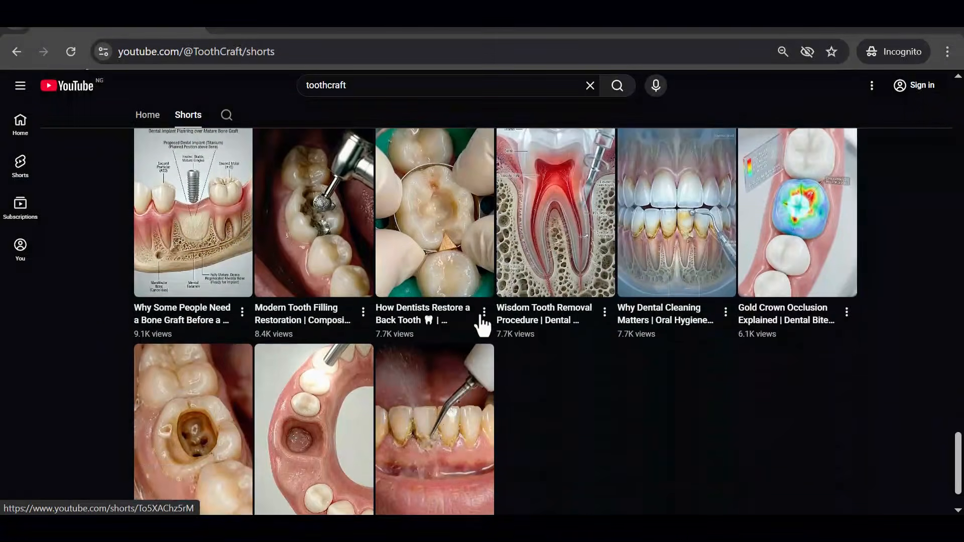
pyautogui.scroll(10, 481, 326)
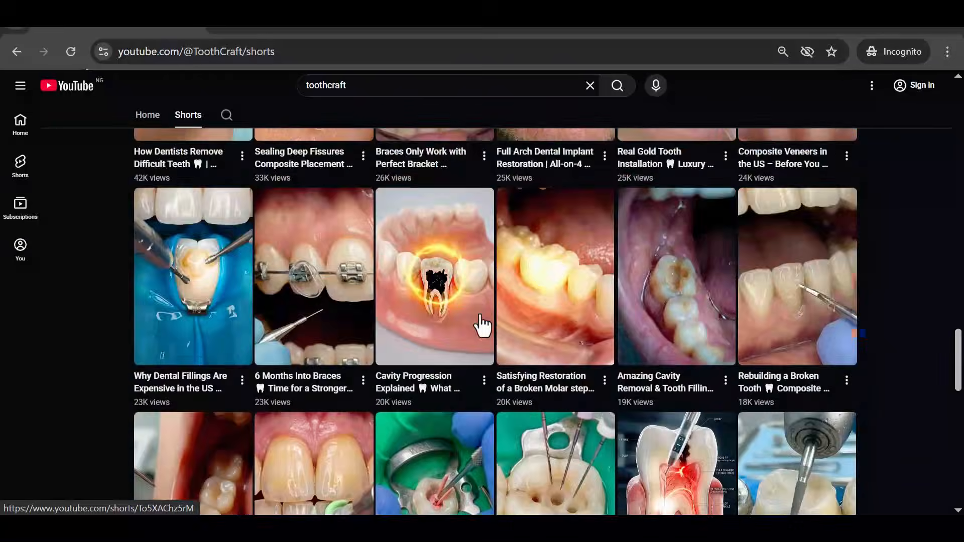
pyautogui.scroll(10, 482, 326)
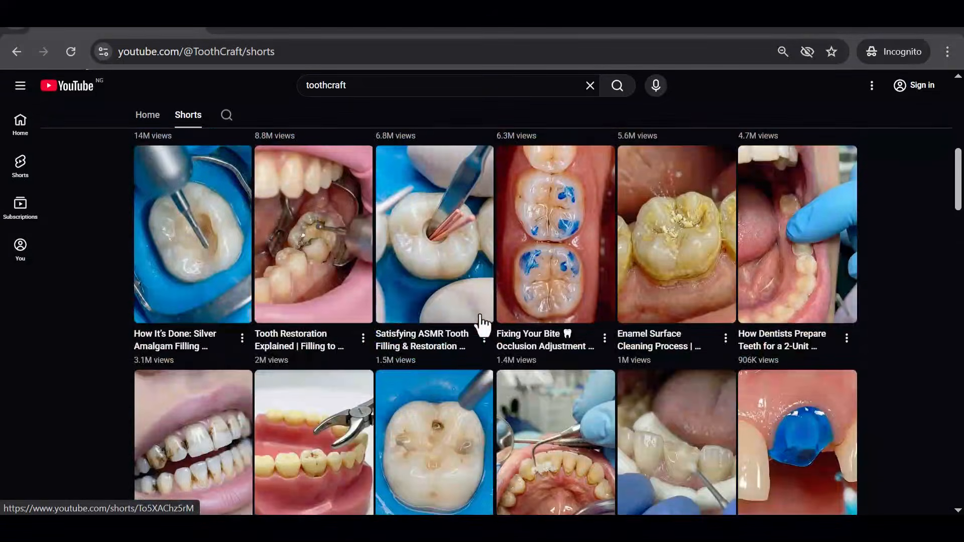
pyautogui.scroll(10, 483, 326)
# Open the ToothCraft channel's description and examine its total view count under the channel info
pyautogui.click(447, 217)
pyautogui.scroll(-5, 391, 401)
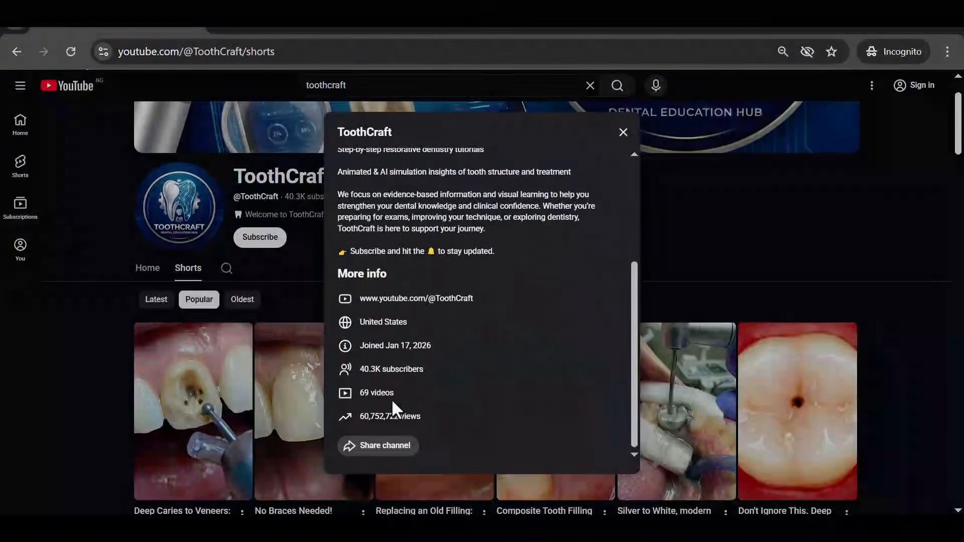
pyautogui.moveTo(382, 418); pyautogui.dragTo(401, 419)
pyautogui.click(438, 423)
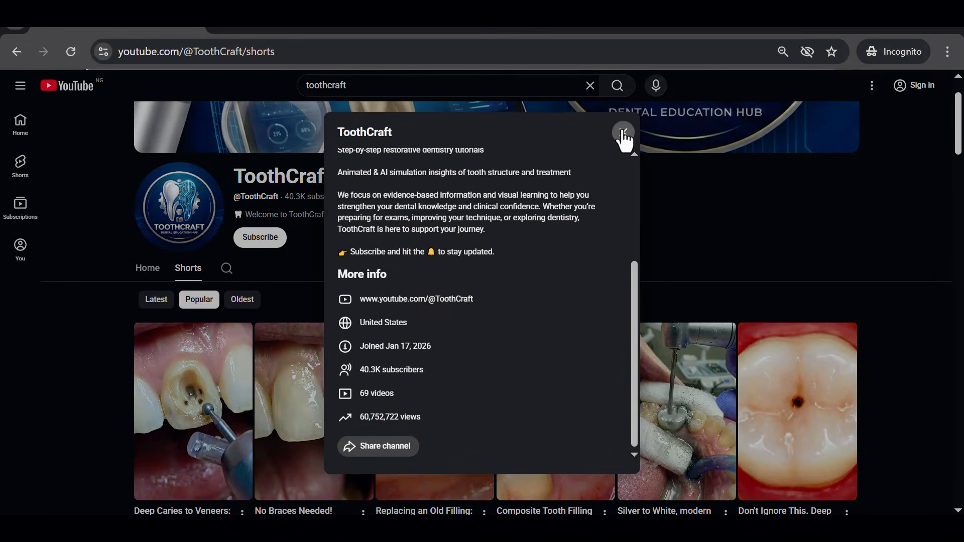